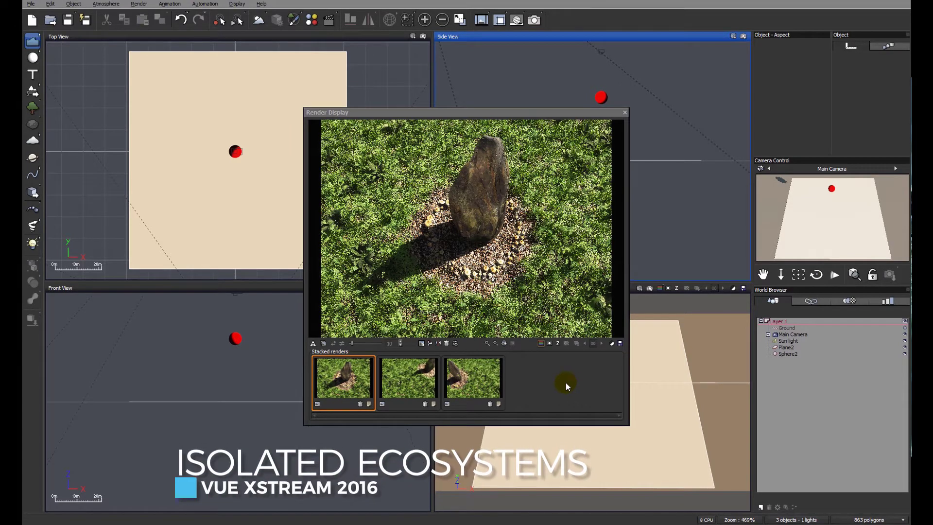
- Compare the three stacked preview renders and settle back on the second one
click(425, 385)
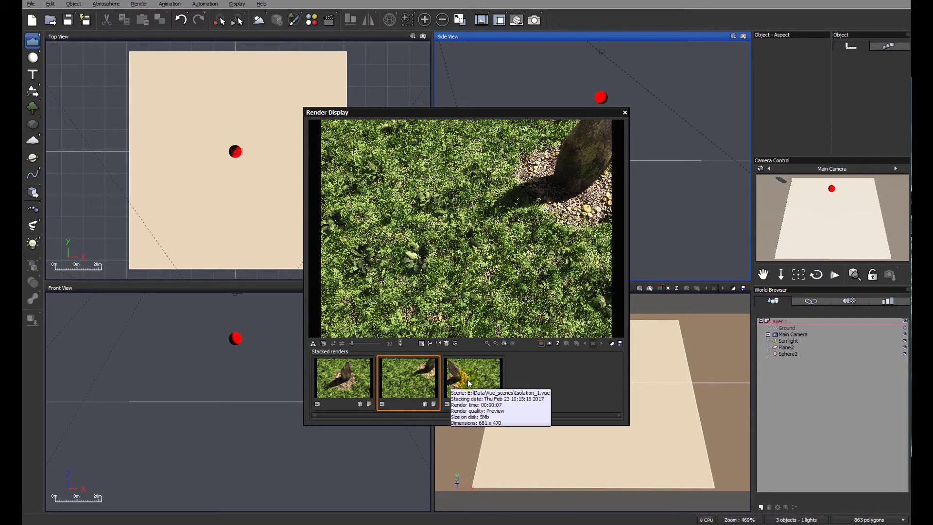
click(467, 382)
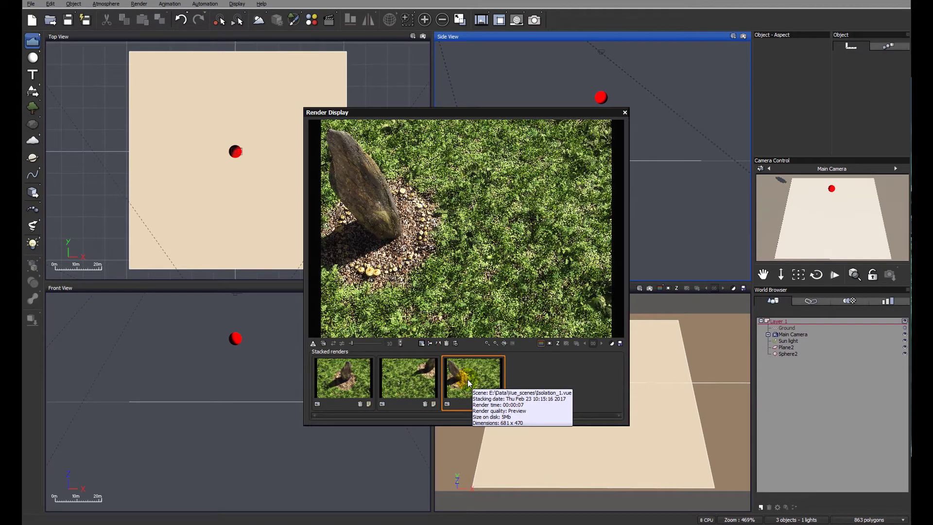
click(413, 377)
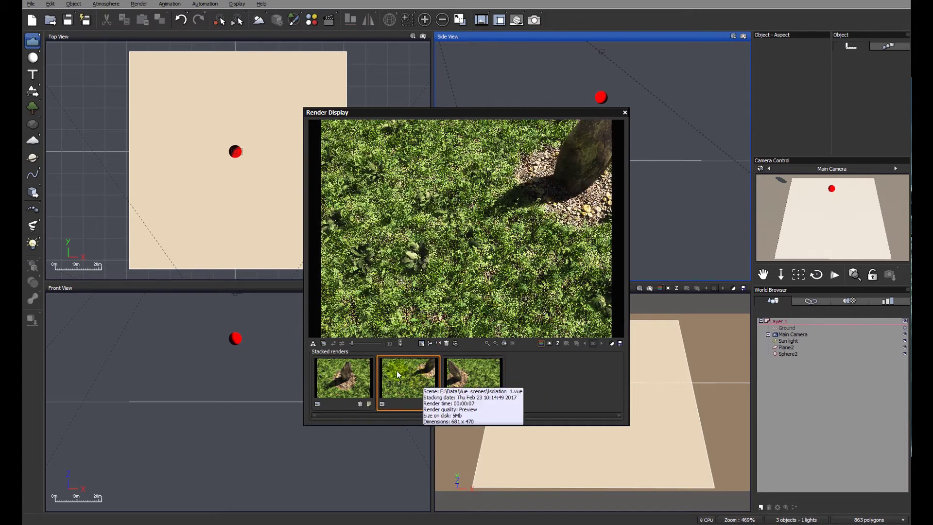
click(362, 375)
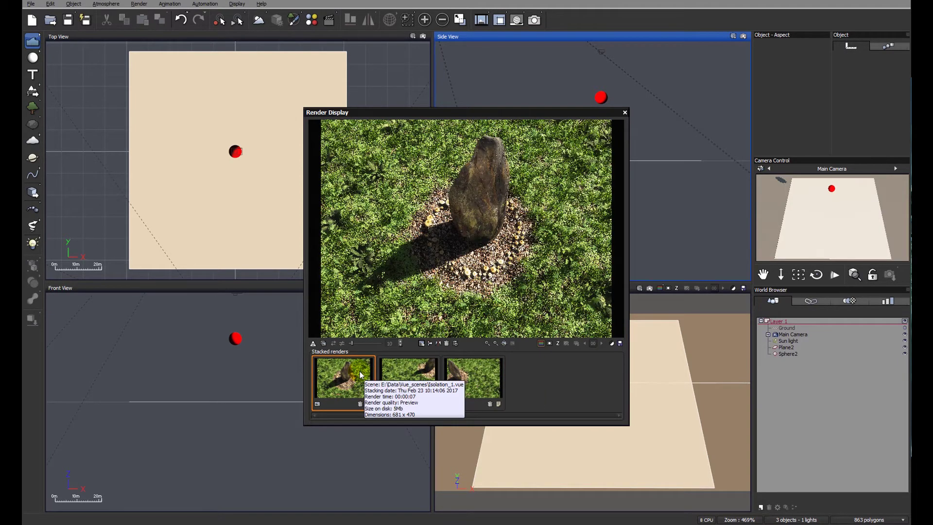
click(403, 374)
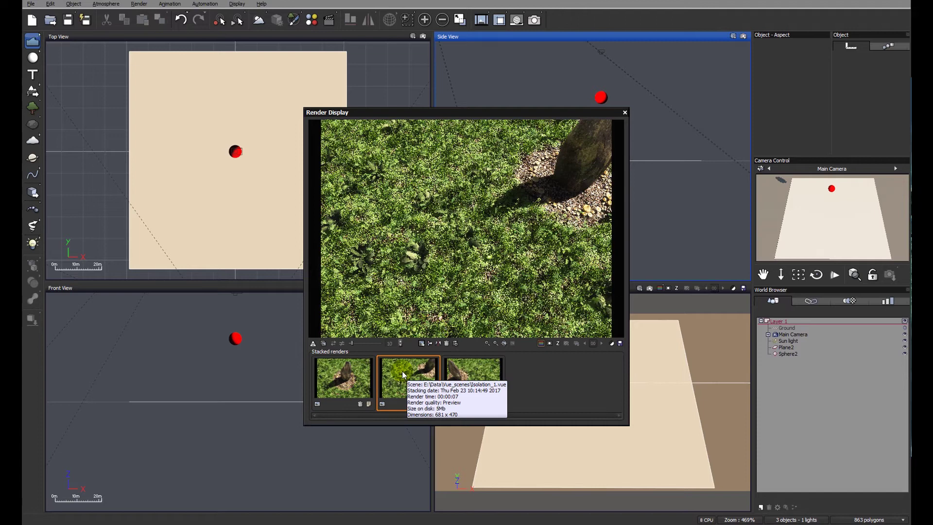
- Close the renders and inspect Plane2's 100 m by 100 m size and Sphere2
click(624, 113)
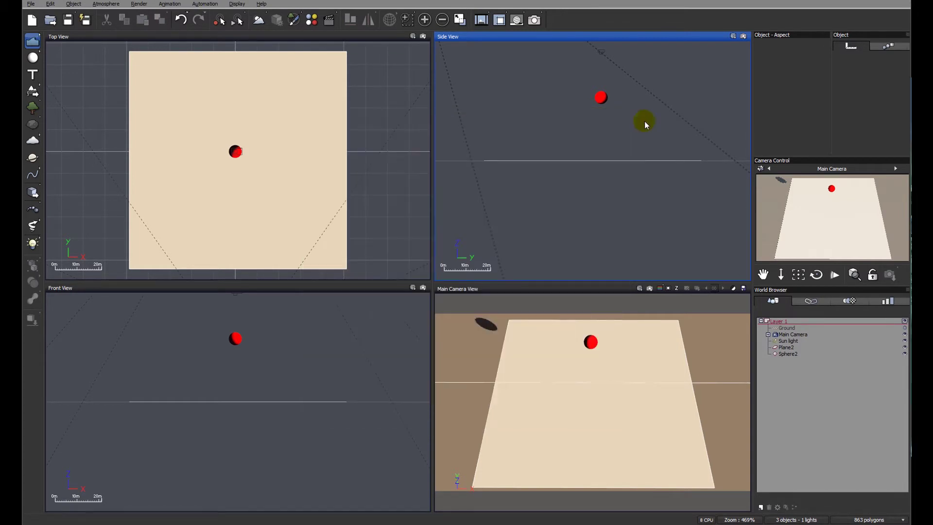
click(786, 347)
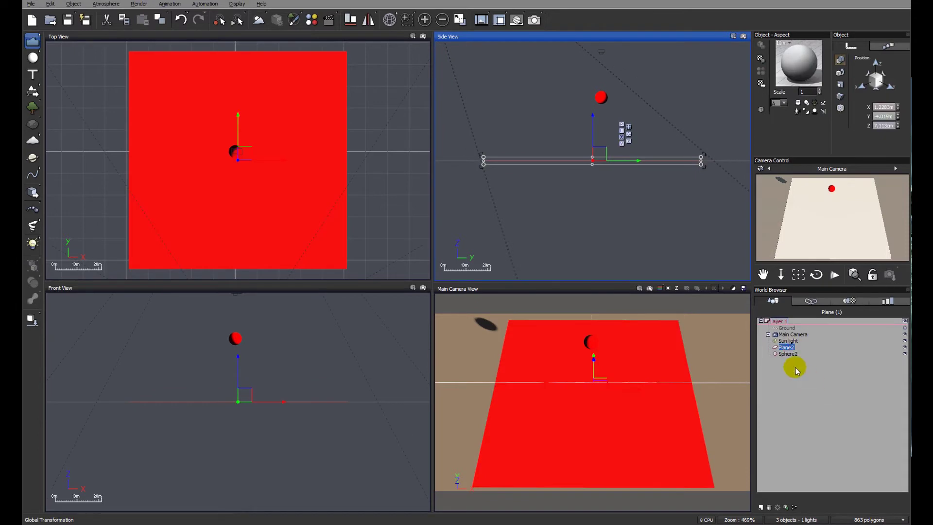
click(787, 353)
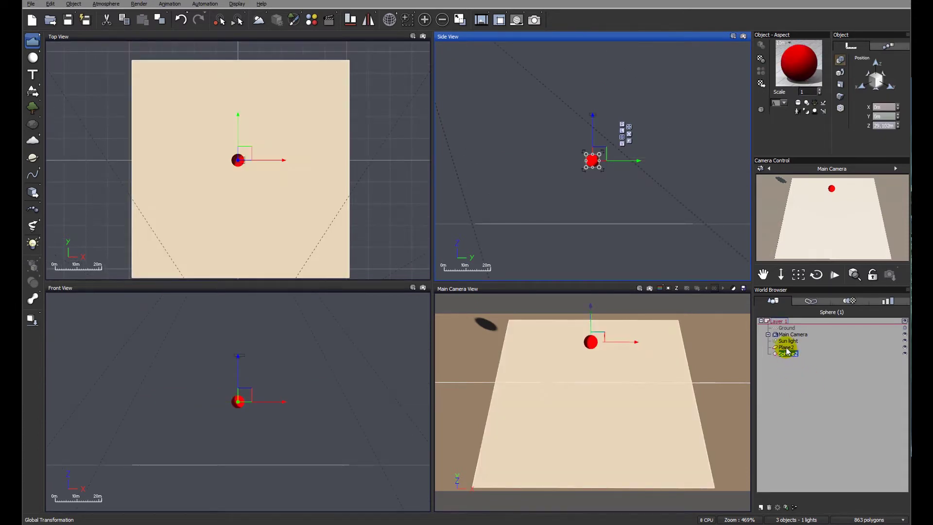
click(786, 347)
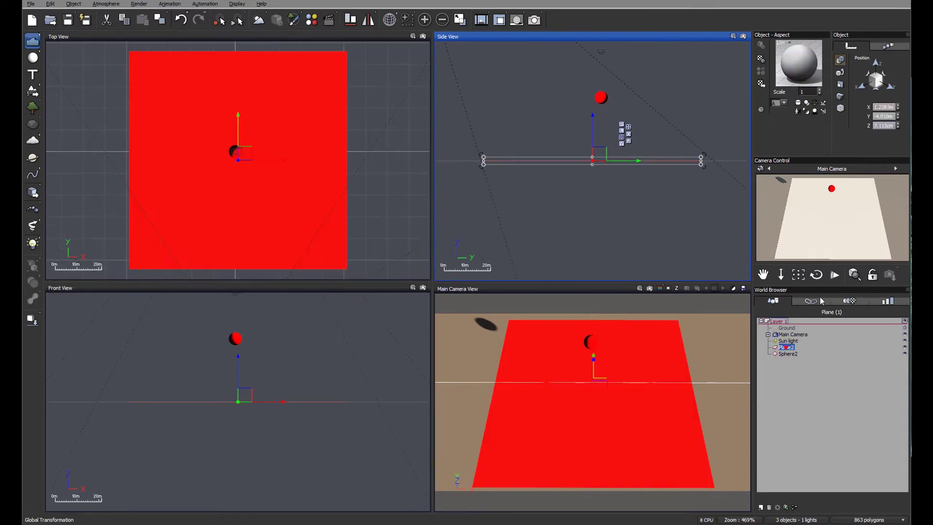
click(840, 85)
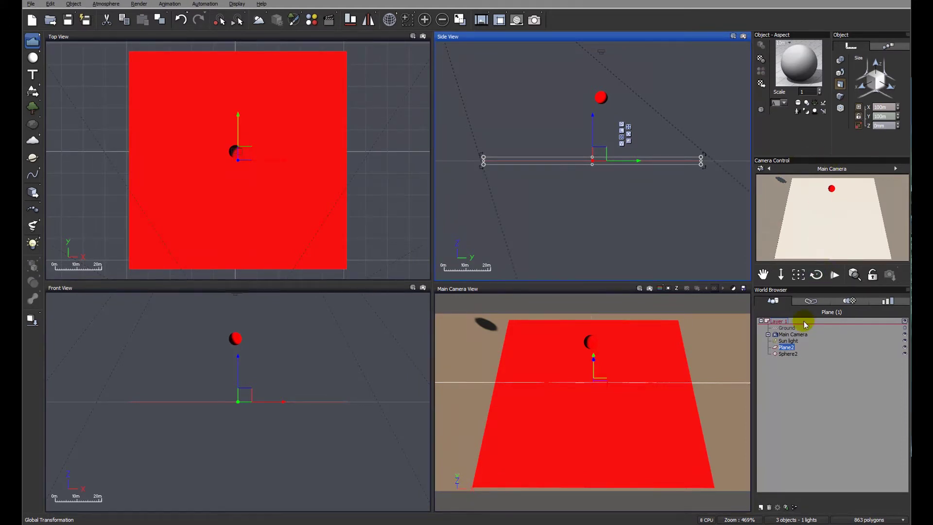
click(788, 354)
click(848, 340)
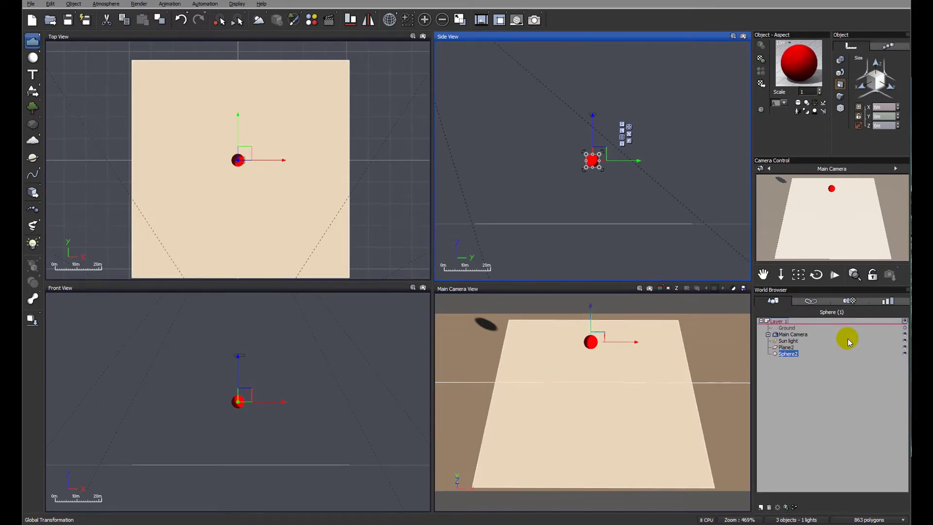
- Edit Plane2's material and change its type to EcoSystem
click(787, 348)
right_click(801, 61)
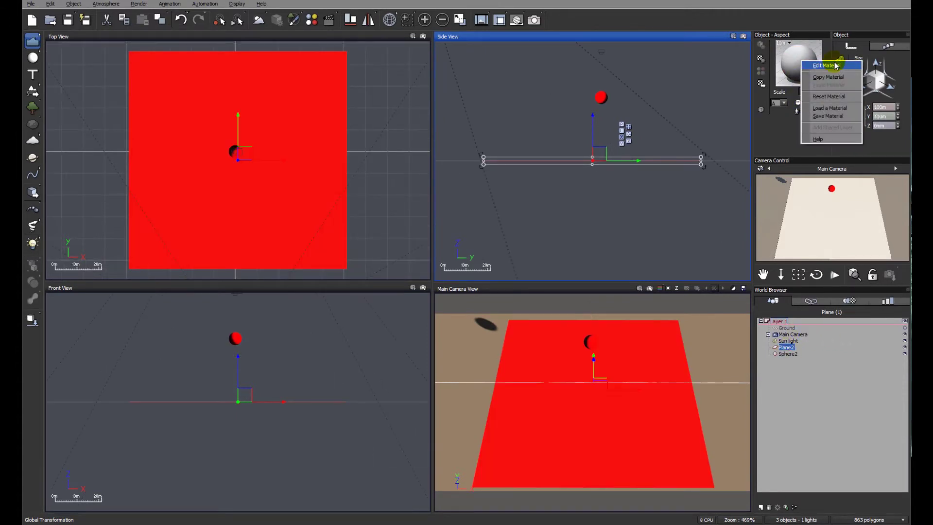
click(834, 65)
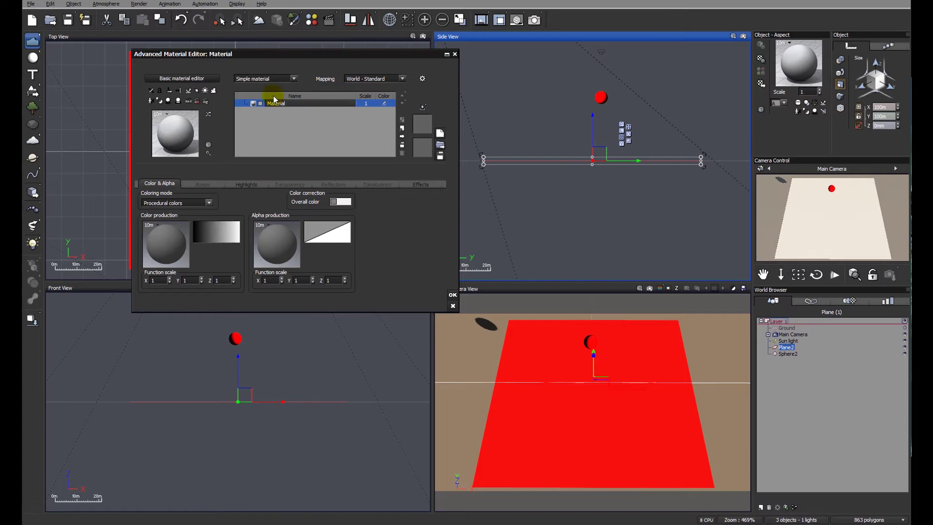
click(293, 78)
click(280, 123)
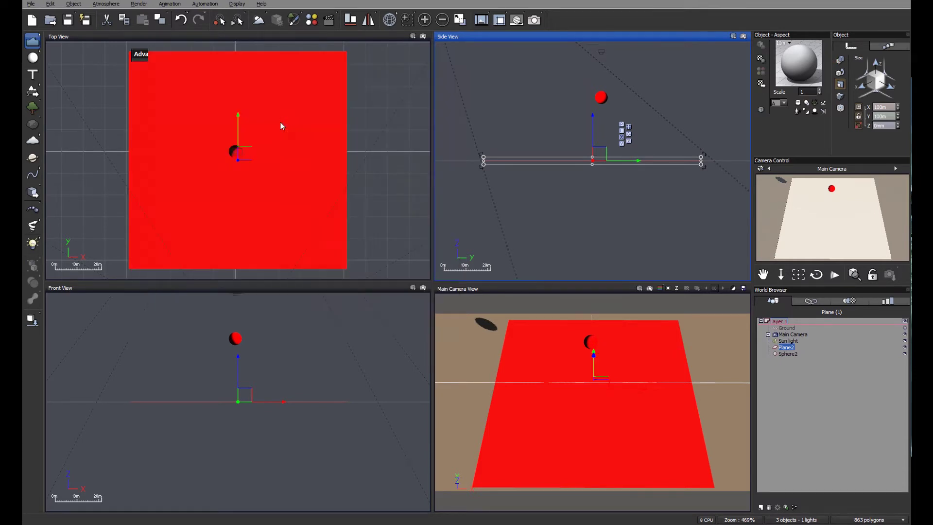
- Add Scots Pine to the population and set maximum X size variation to 0.25
click(181, 188)
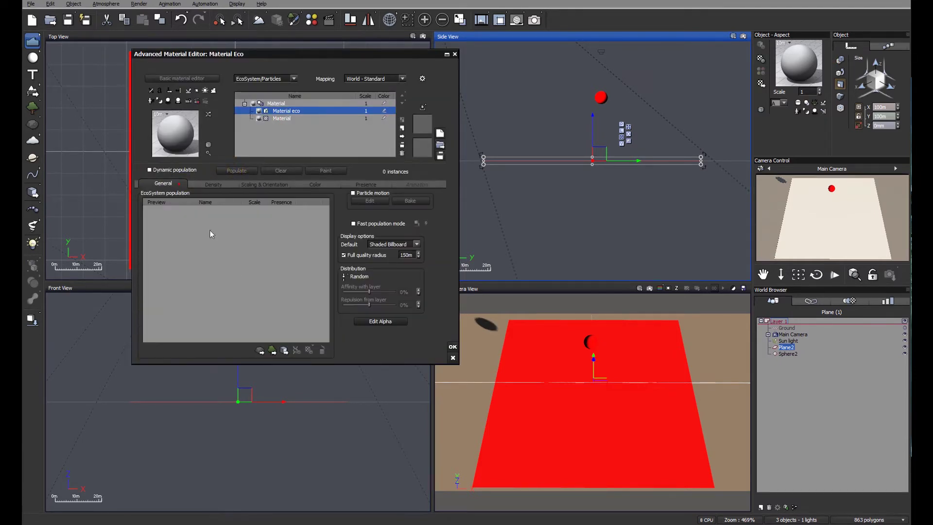
click(277, 353)
double_click(144, 159)
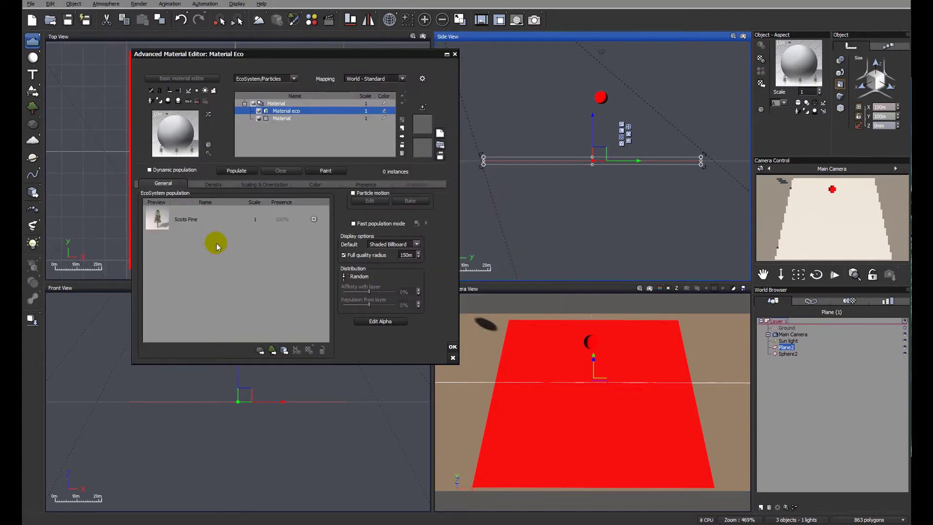
click(265, 184)
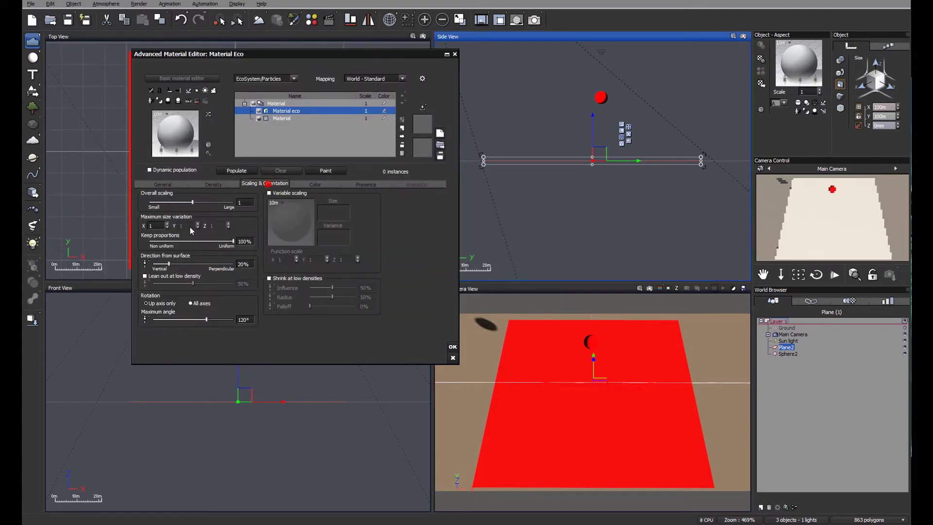
click(156, 224)
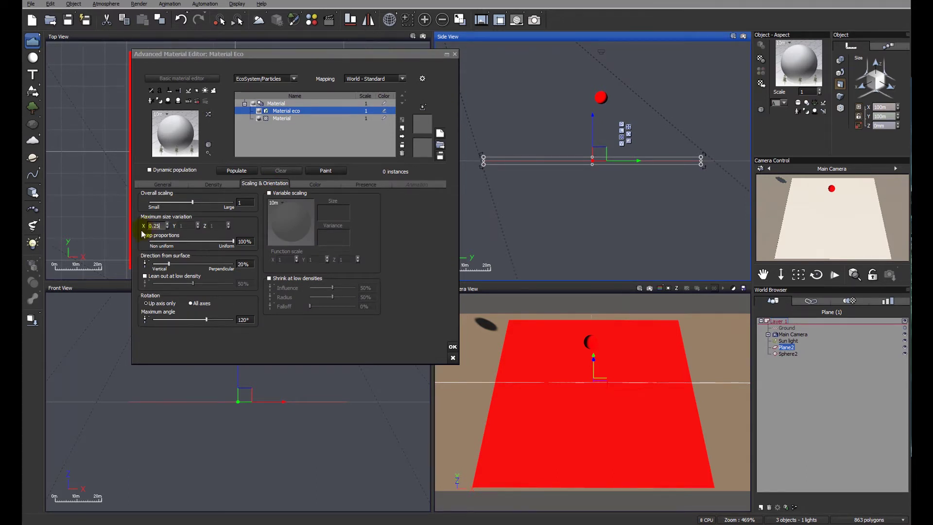
- On the EcoSystem Density tab, enable Variable density
click(211, 186)
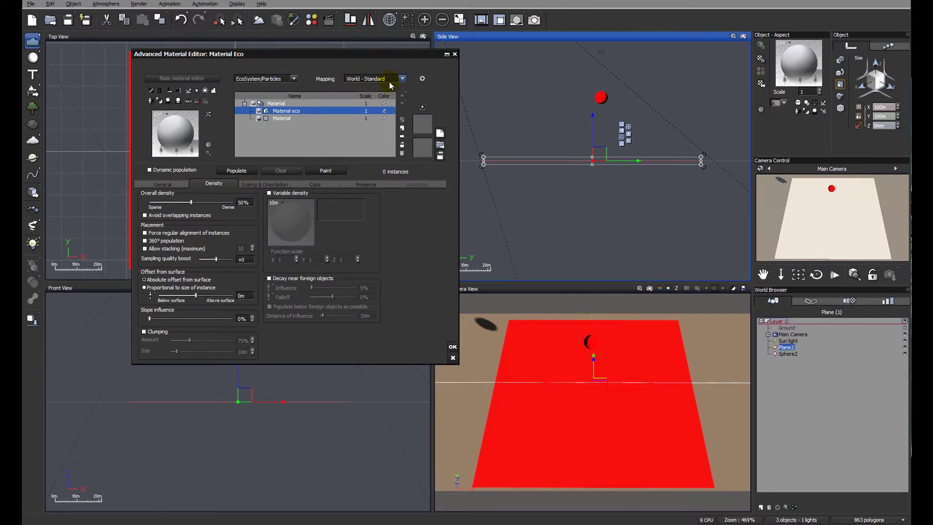
click(325, 170)
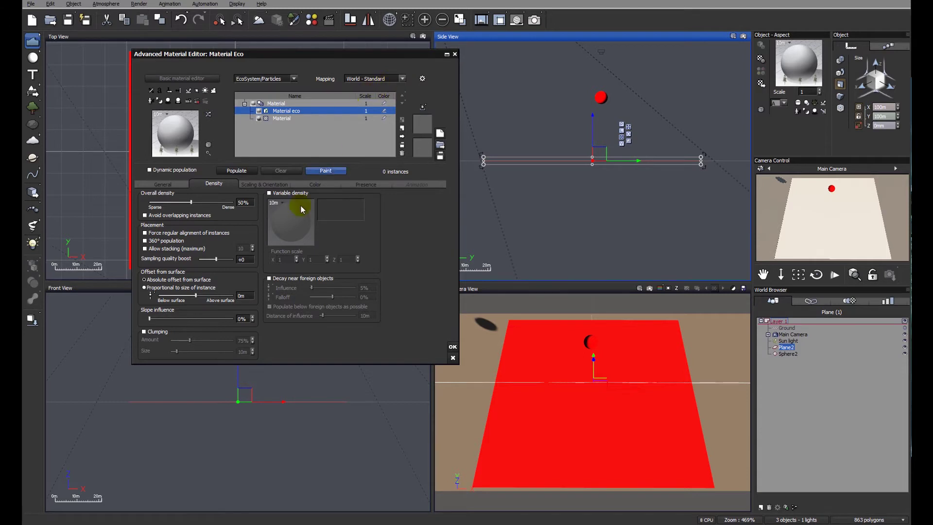
click(269, 193)
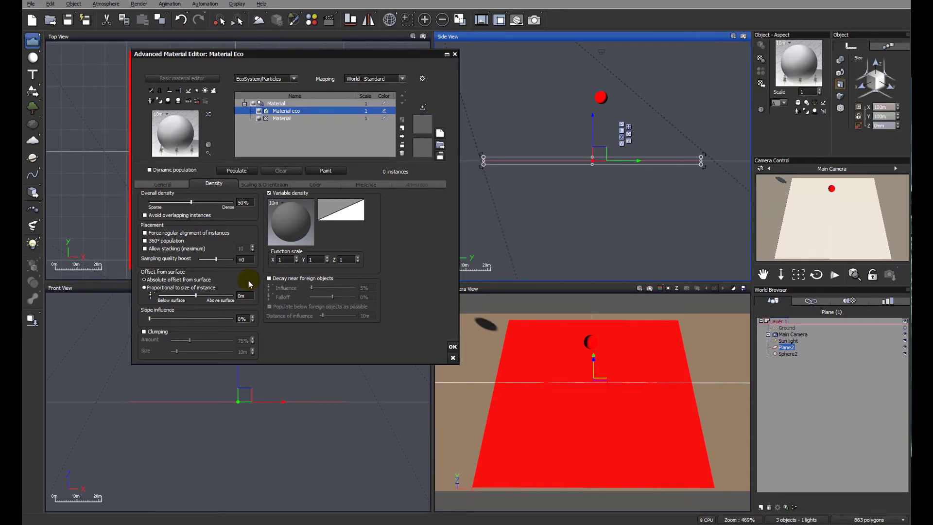
- Open the density function graph and rearrange its nodes, moving Scaling and Density outputs lower
right_click(281, 218)
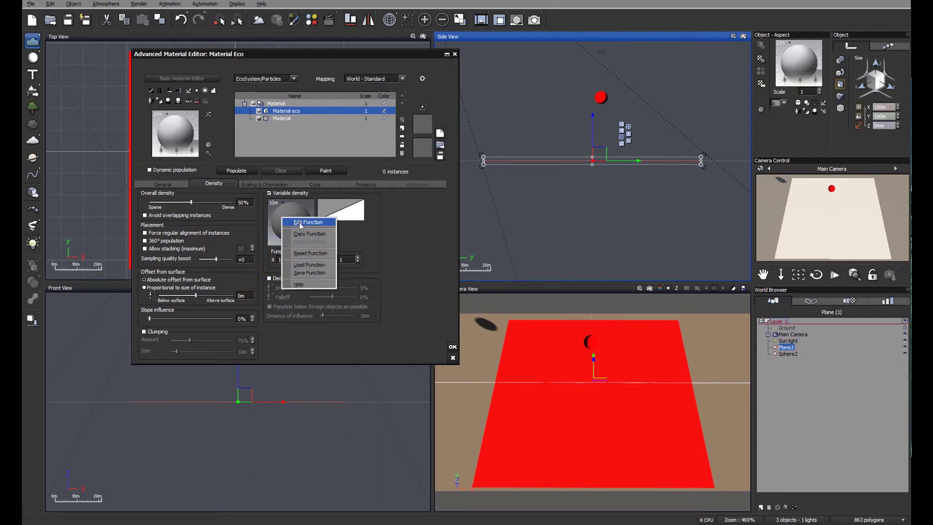
click(299, 222)
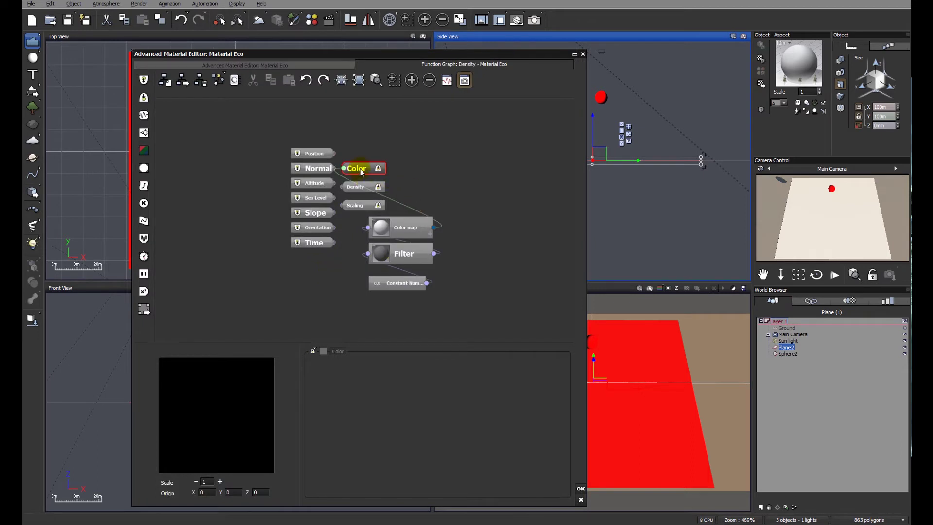
drag(360, 169, 543, 154)
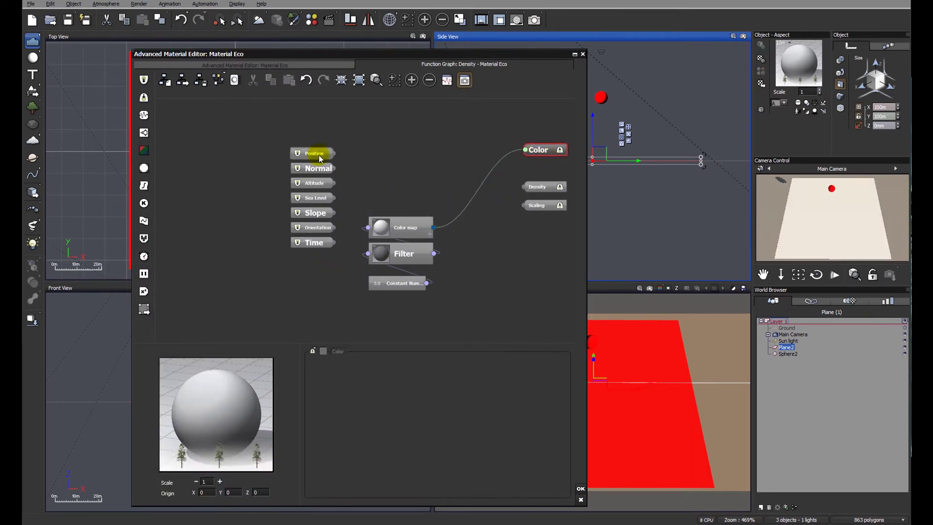
drag(318, 153, 442, 310)
drag(413, 284, 331, 147)
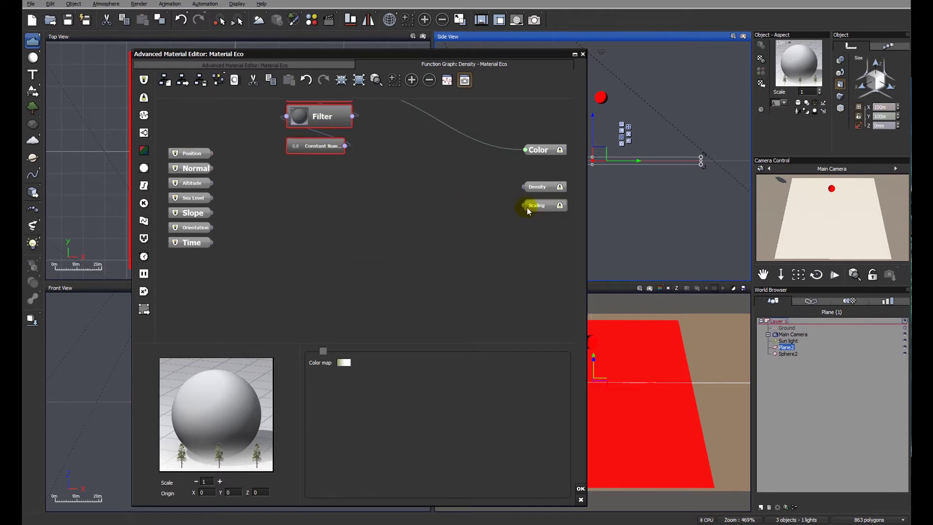
drag(534, 206, 533, 325)
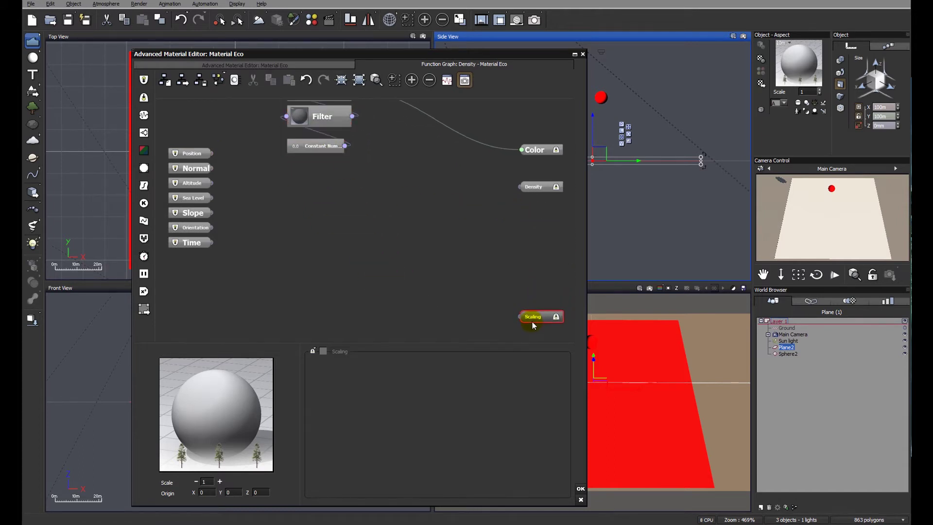
drag(535, 189, 531, 230)
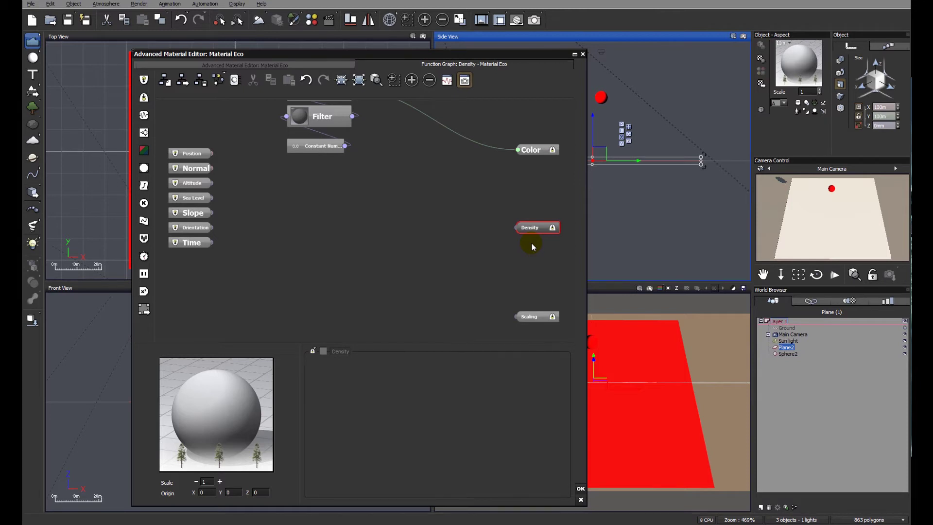
- Add a Projected Texture Map node and connect its Grayscale output to Density
right_click(337, 218)
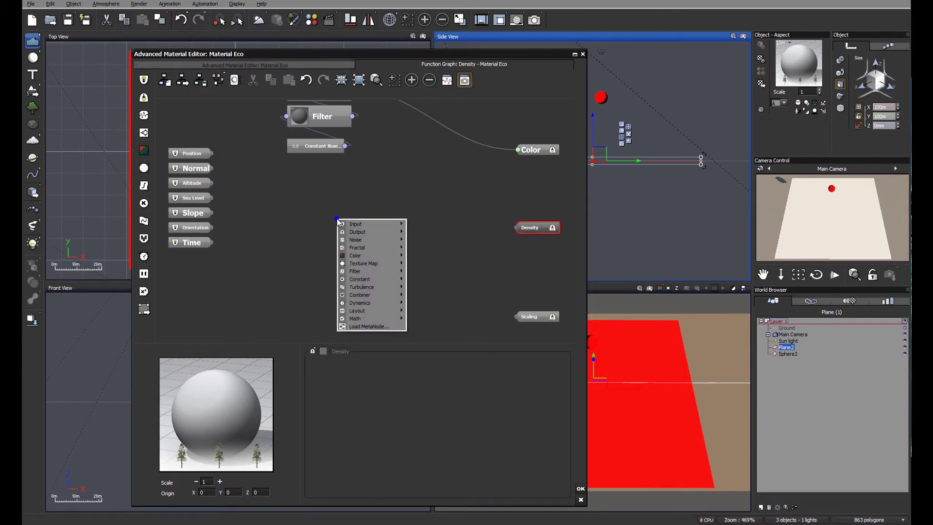
click(356, 263)
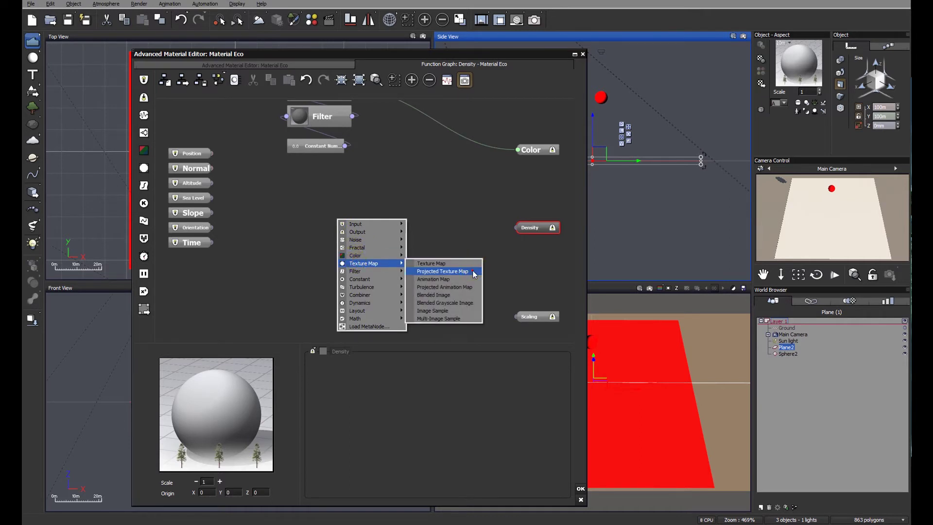
click(472, 270)
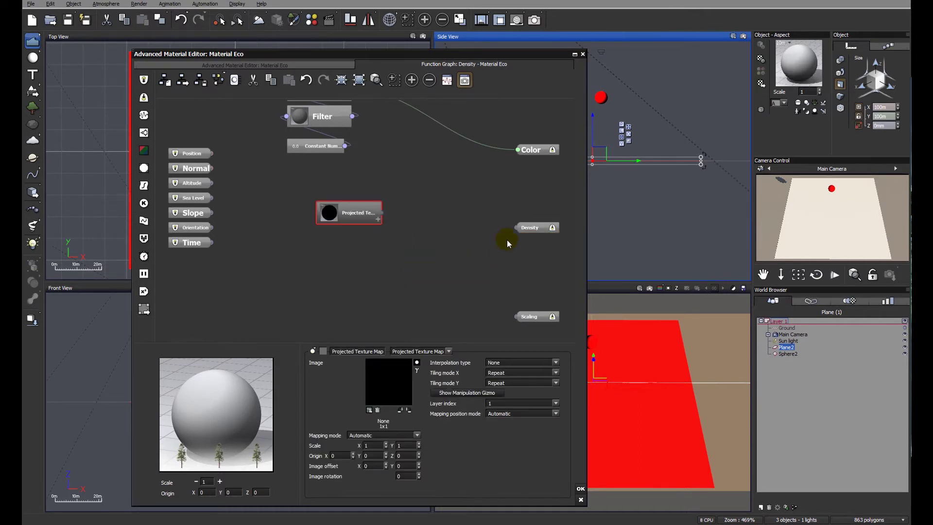
drag(516, 227, 356, 215)
click(407, 218)
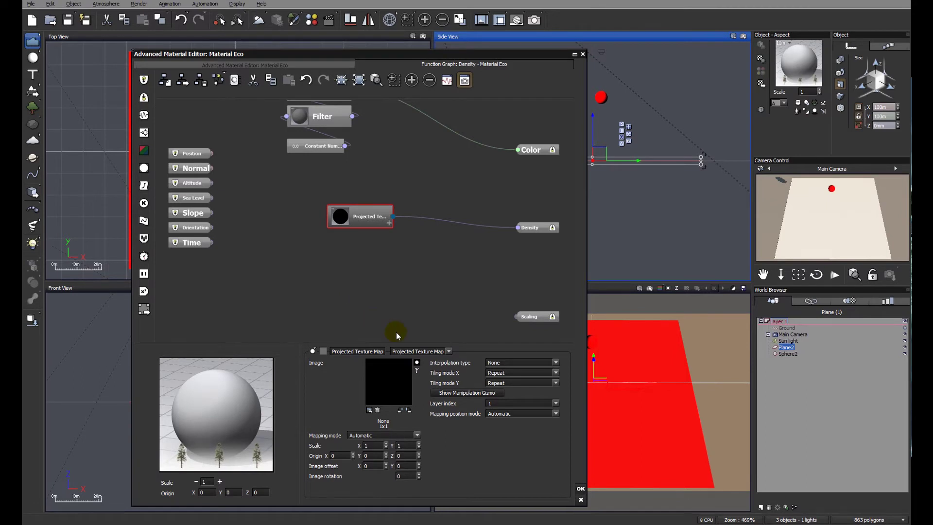
- Load the Circle_fade bitmap into the projected texture and set X and Y tiling to Once
click(369, 409)
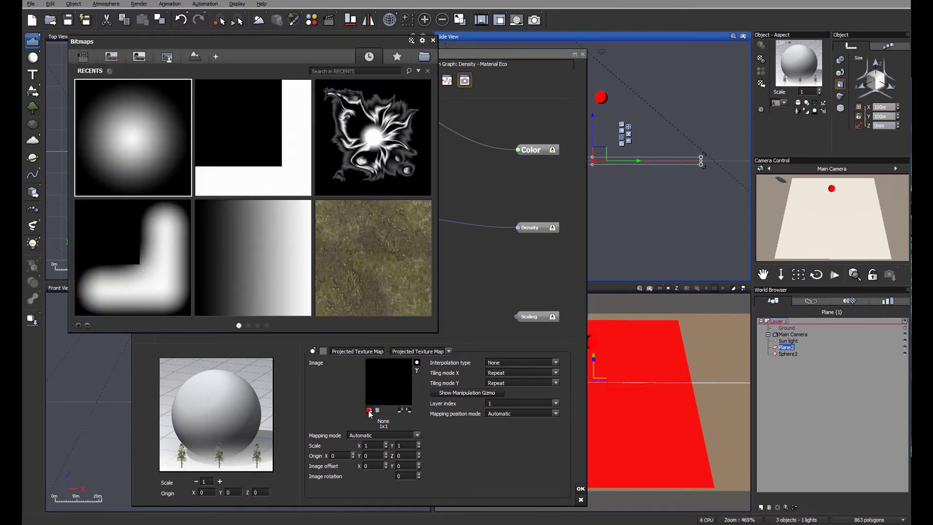
double_click(140, 146)
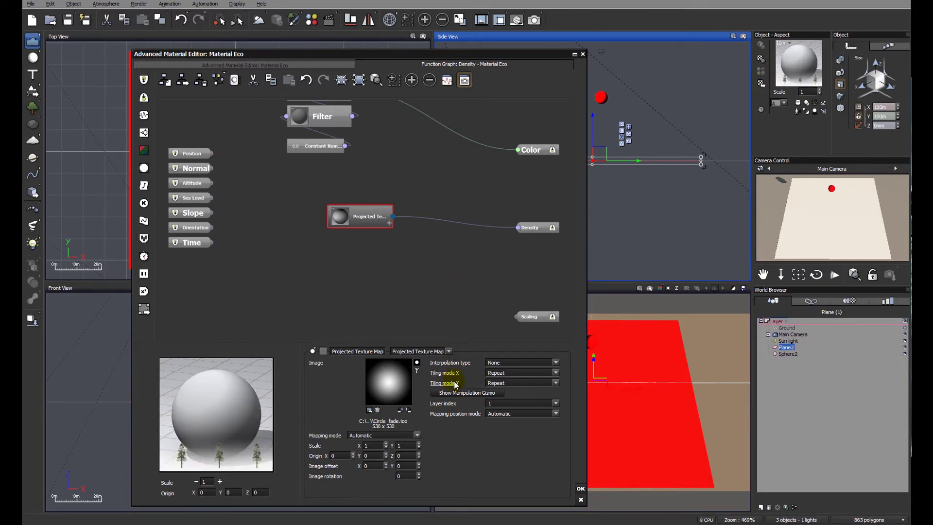
click(503, 376)
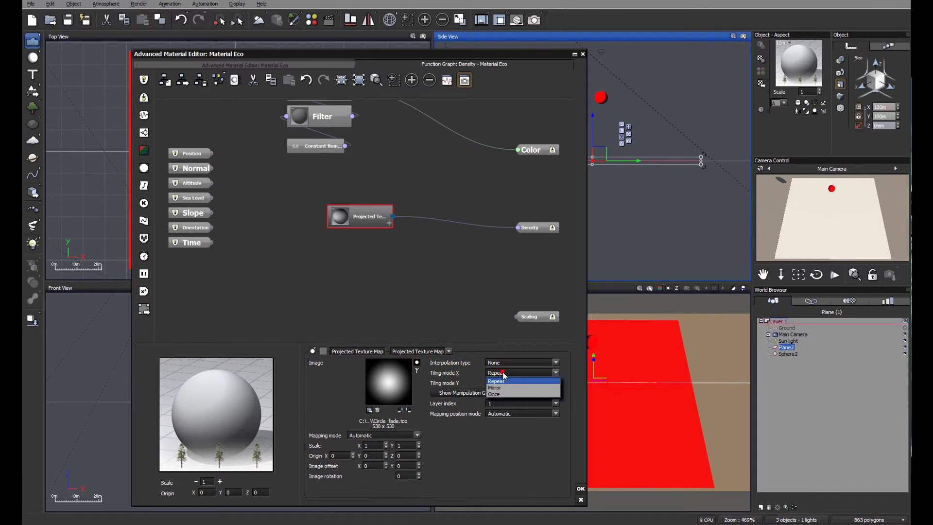
click(502, 387)
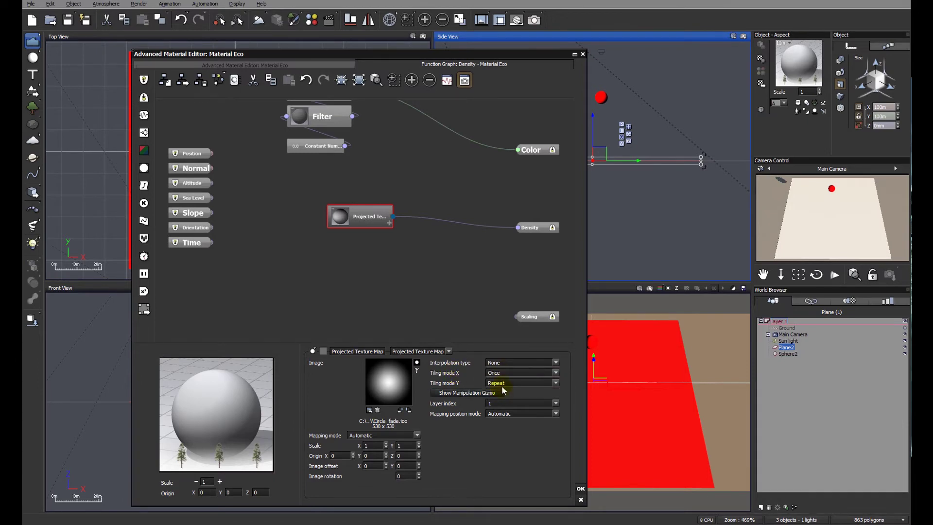
click(502, 384)
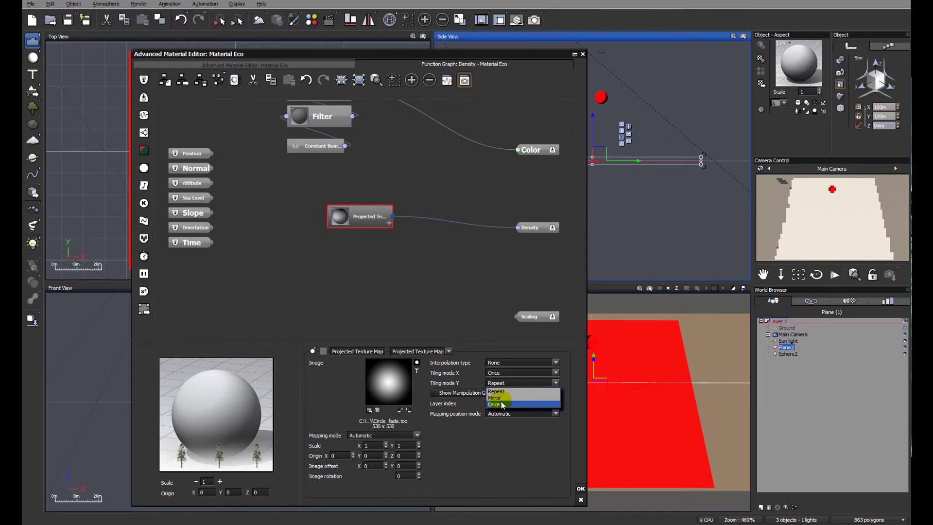
click(501, 403)
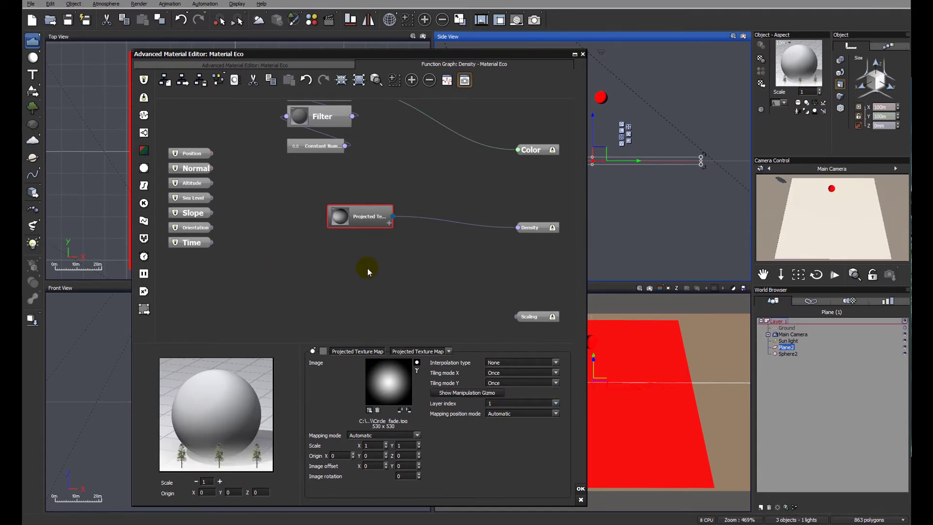
mouse_move(379, 266)
mouse_down()
mouse_move(381, 293)
mouse_move(381, 275)
mouse_up()
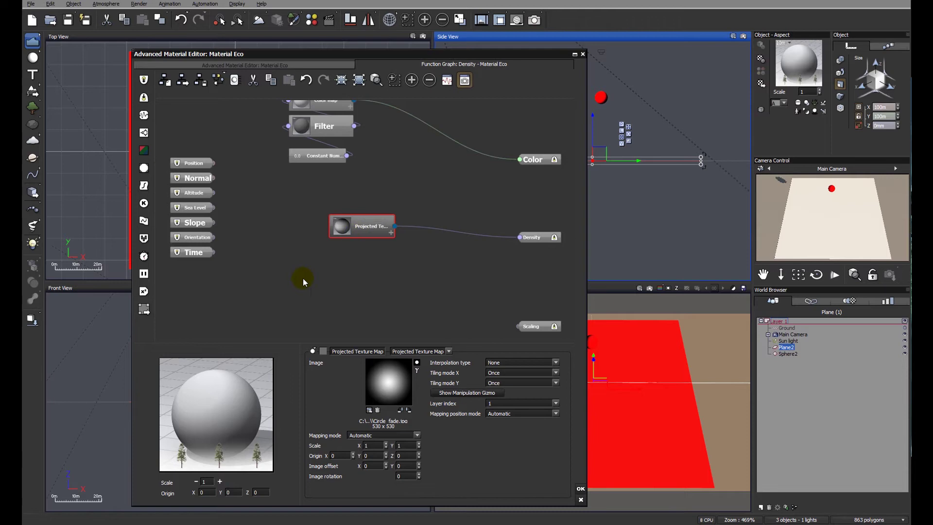
- Add an External Dependency input node to the density graph
right_click(238, 278)
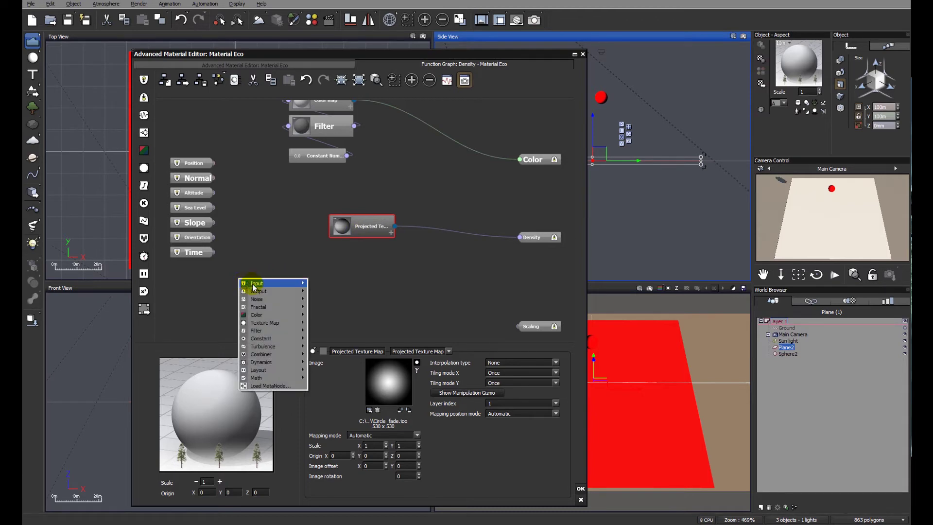
mouse_move(253, 285)
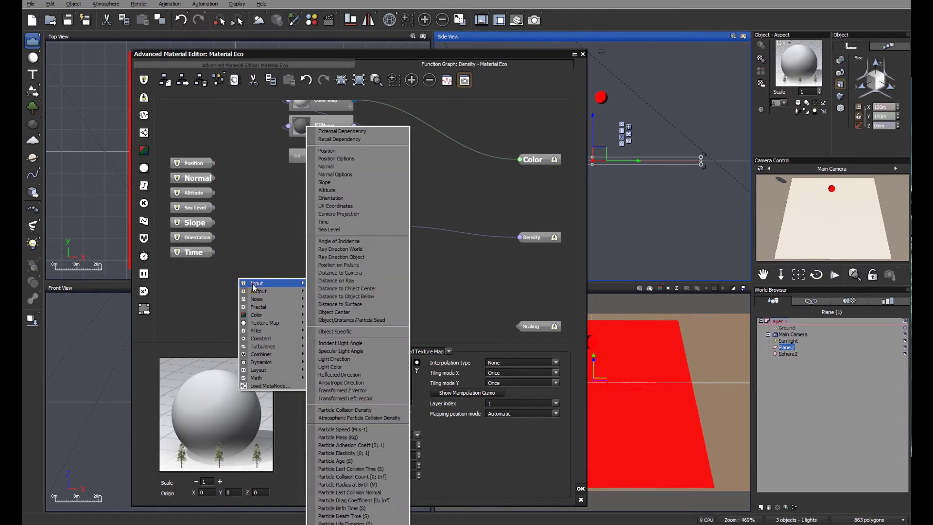
click(345, 135)
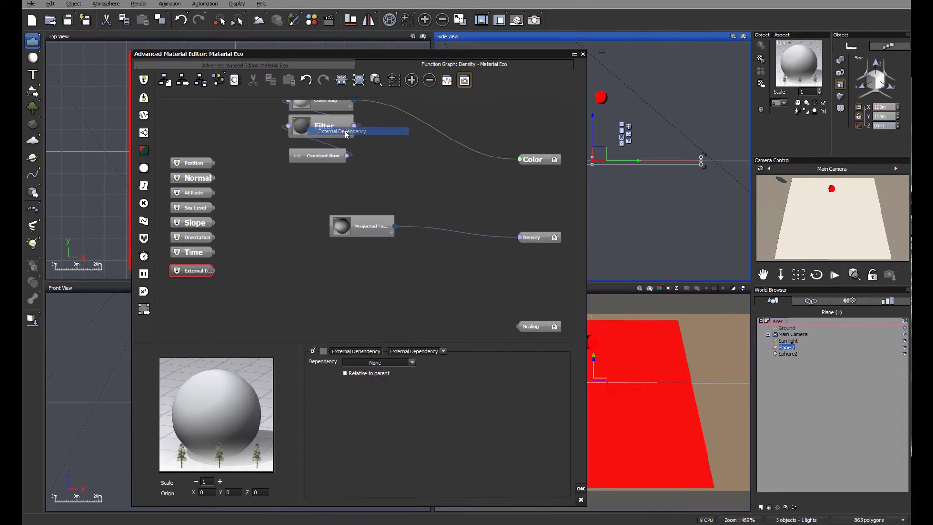
click(316, 267)
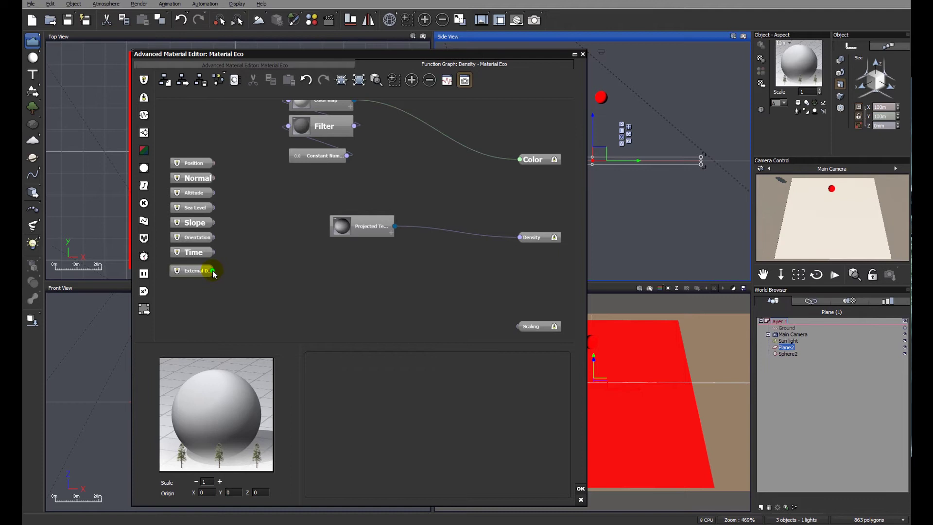
- Expand the Projected Texture node's additional parameters and link External Dependency into Origin
drag(213, 273, 343, 226)
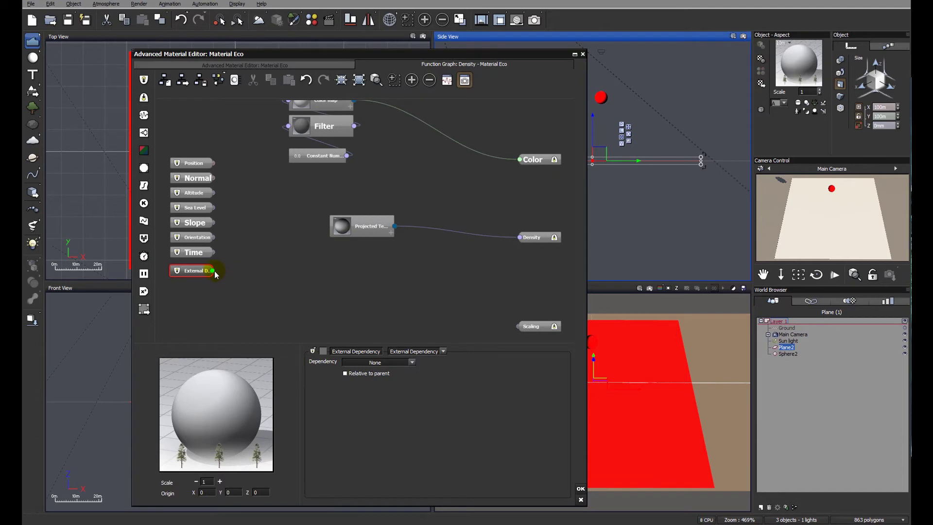
drag(213, 270, 343, 224)
click(353, 306)
click(388, 233)
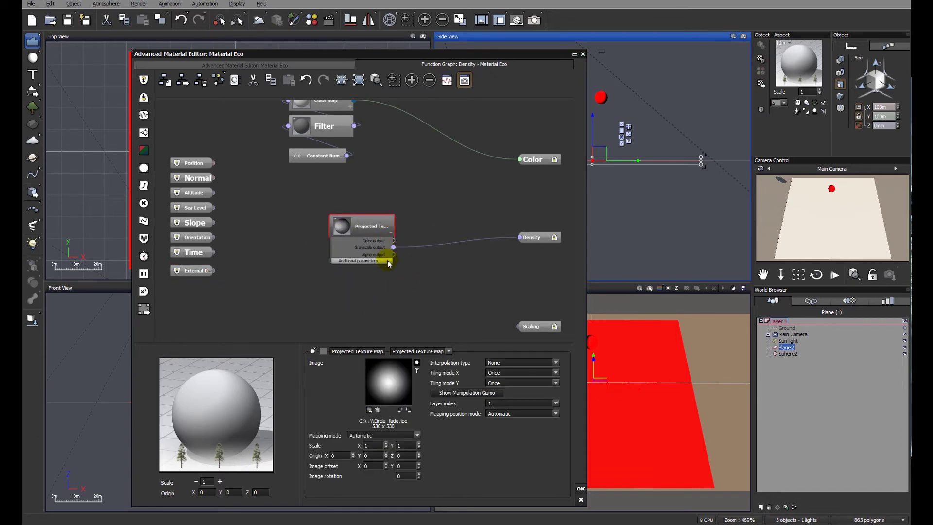
click(389, 261)
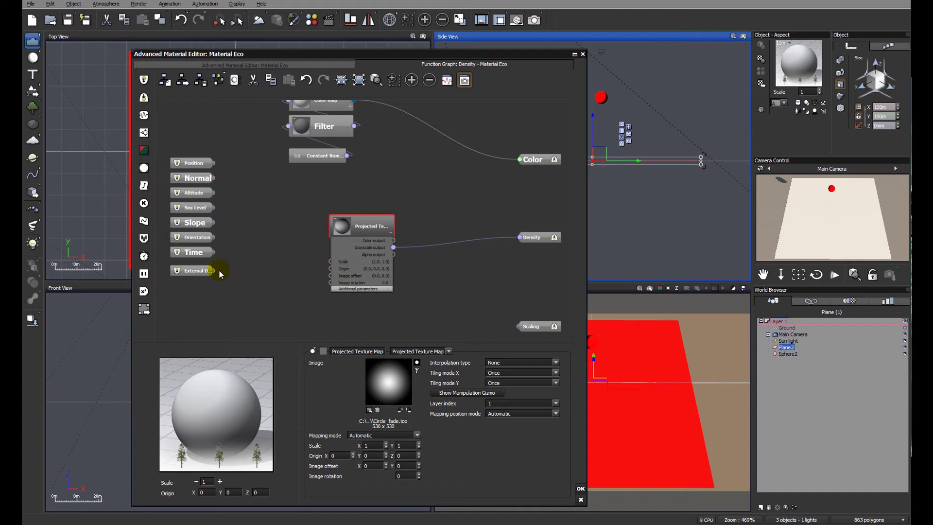
drag(212, 271, 332, 272)
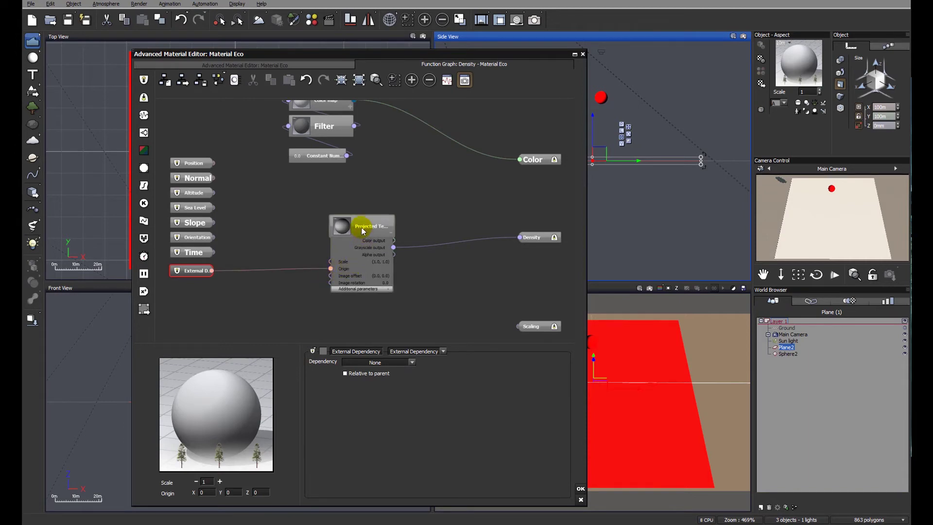
- Set the External Dependency node to follow Sphere2 / Position
drag(360, 225, 338, 214)
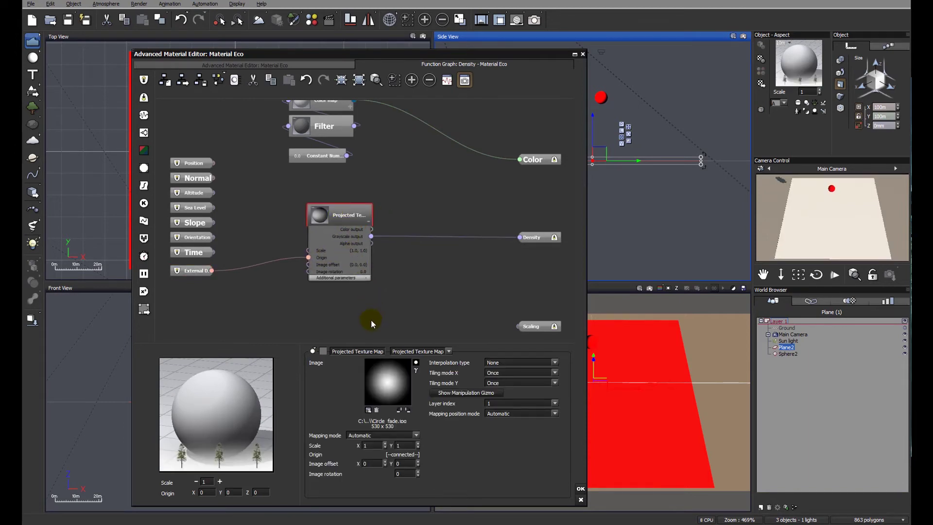
click(196, 271)
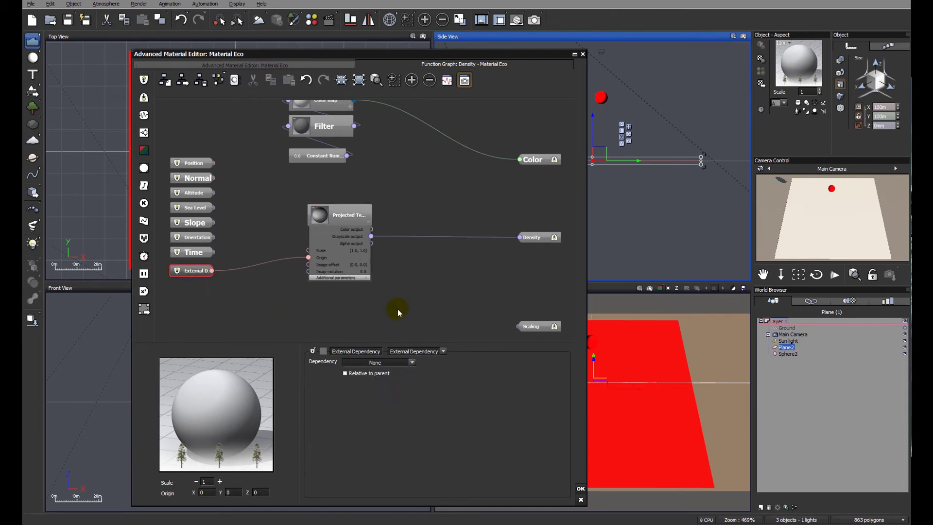
click(412, 362)
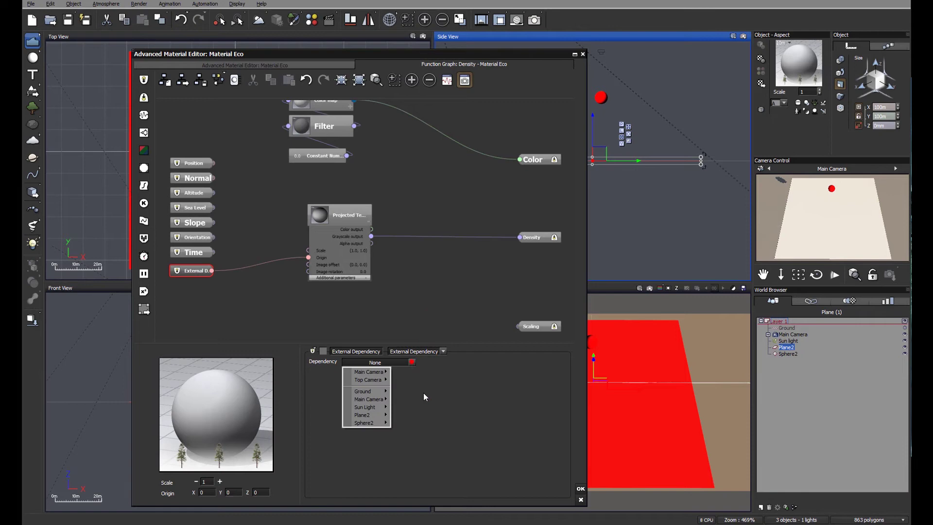
mouse_move(383, 423)
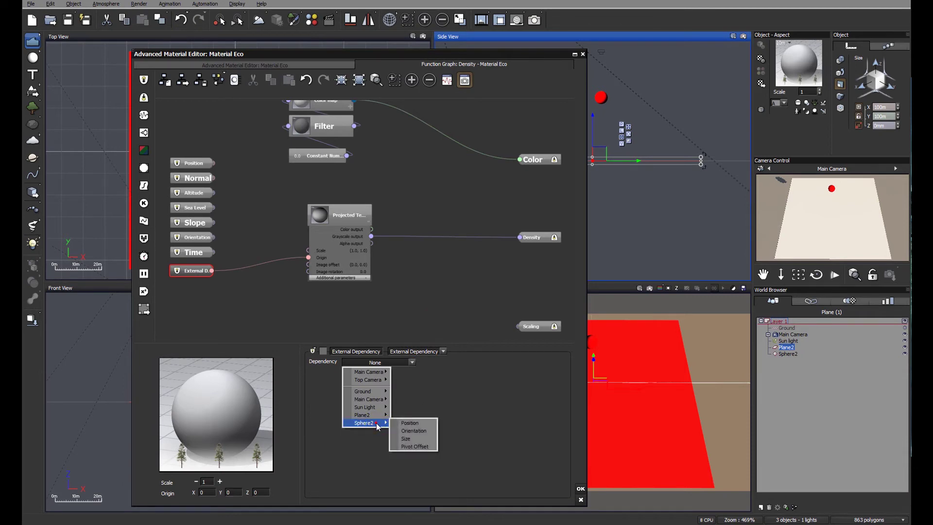
click(404, 424)
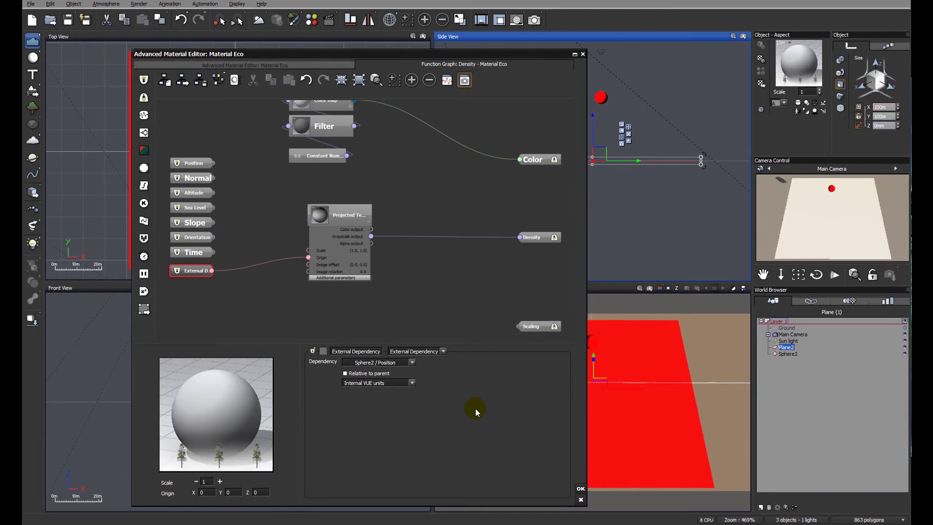
- Enable Dynamic population, raise overall density to 75%, and preview the trees
click(276, 66)
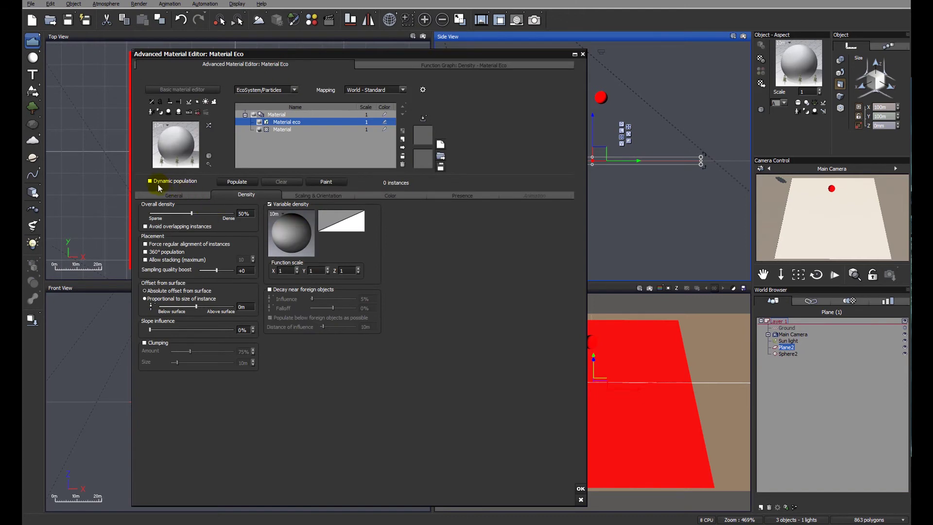
click(150, 181)
drag(192, 214, 211, 212)
click(238, 183)
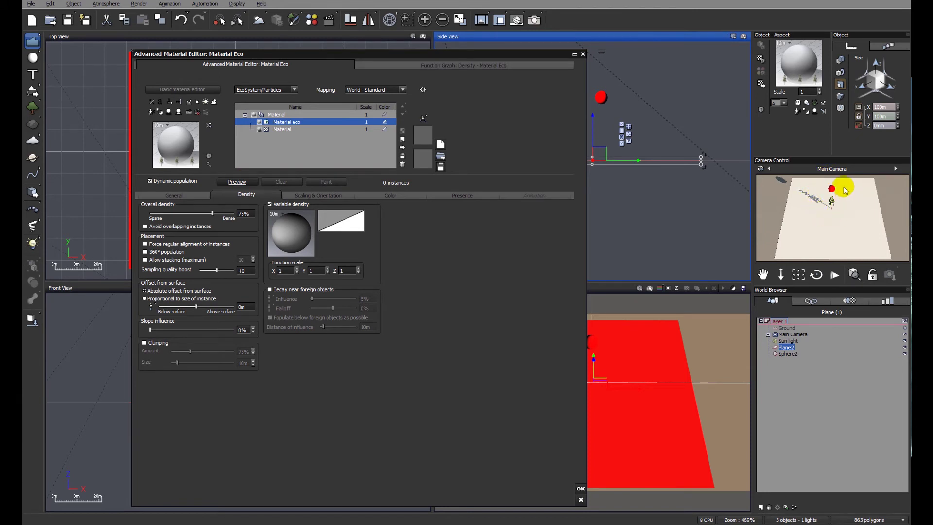
- Bring up and dismiss the camera preview and variable density option menus
right_click(839, 213)
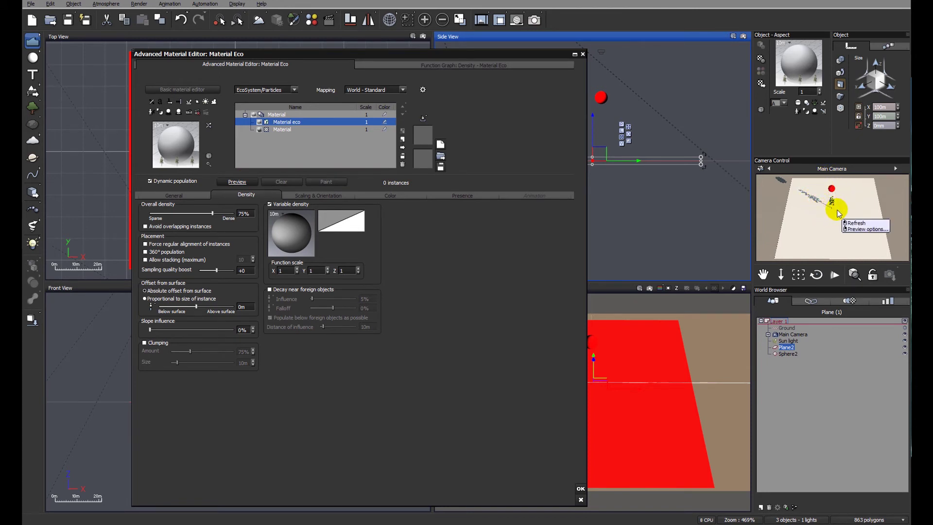
click(321, 388)
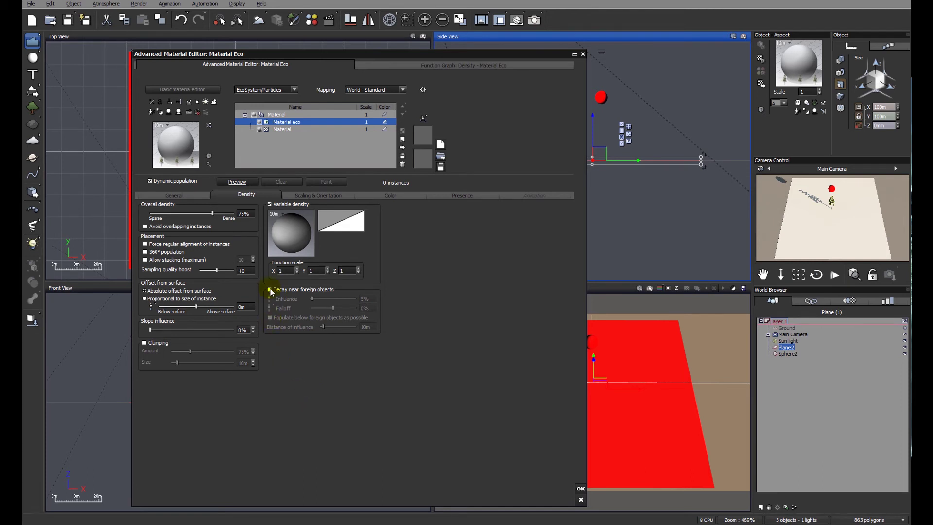
right_click(286, 238)
click(494, 407)
- In the density function graph, set the projected texture's Scale X and Y to 30
click(439, 66)
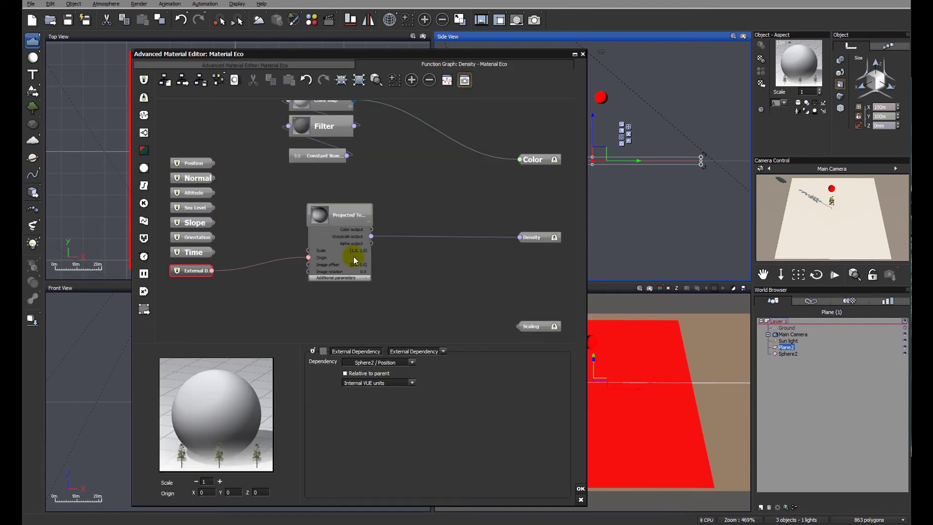
click(344, 217)
click(365, 445)
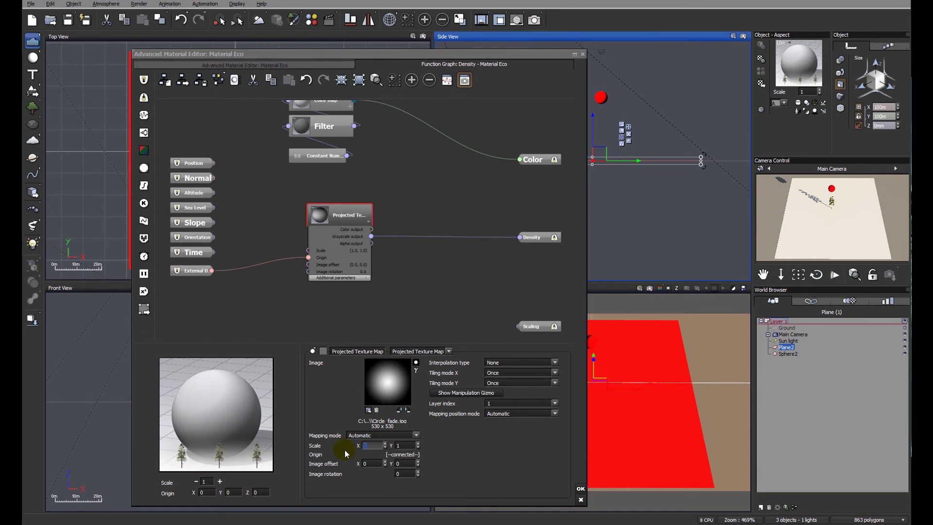
text(30)
key(Return)
click(407, 445)
click(392, 447)
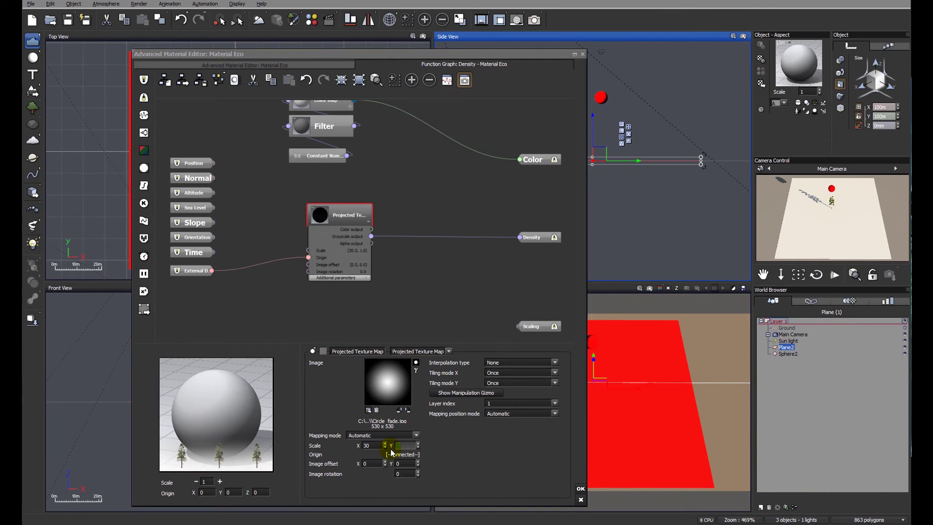
text(30)
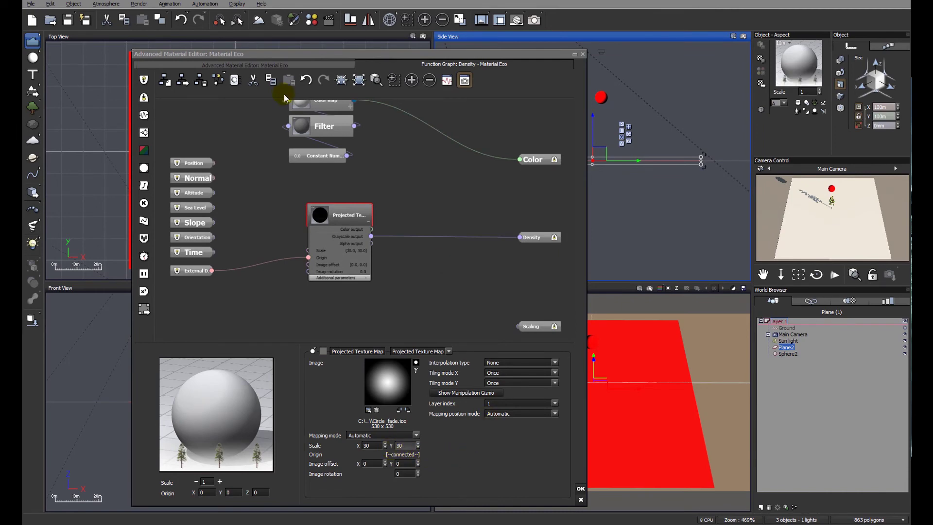
- Preview the pine clump on Material Eco's density settings, then accept the material changes
click(276, 67)
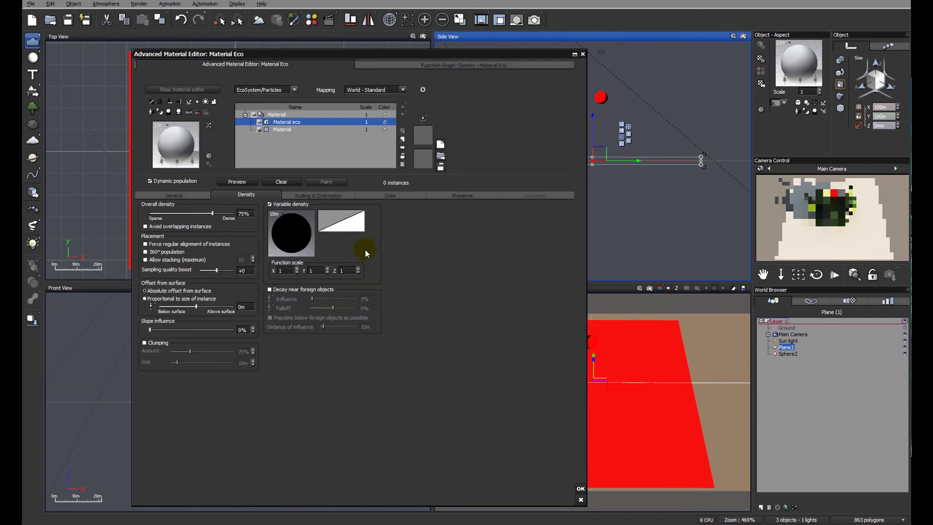
click(242, 181)
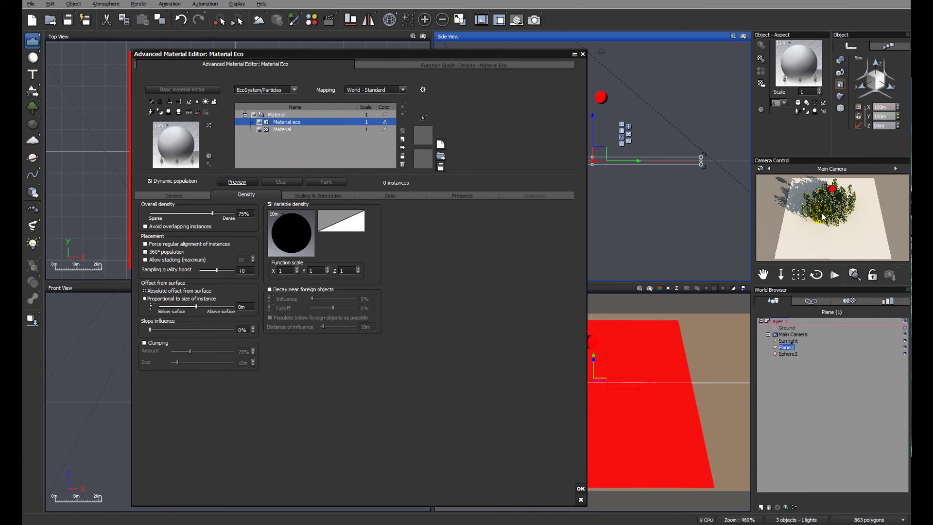
drag(463, 54, 774, 71)
click(306, 191)
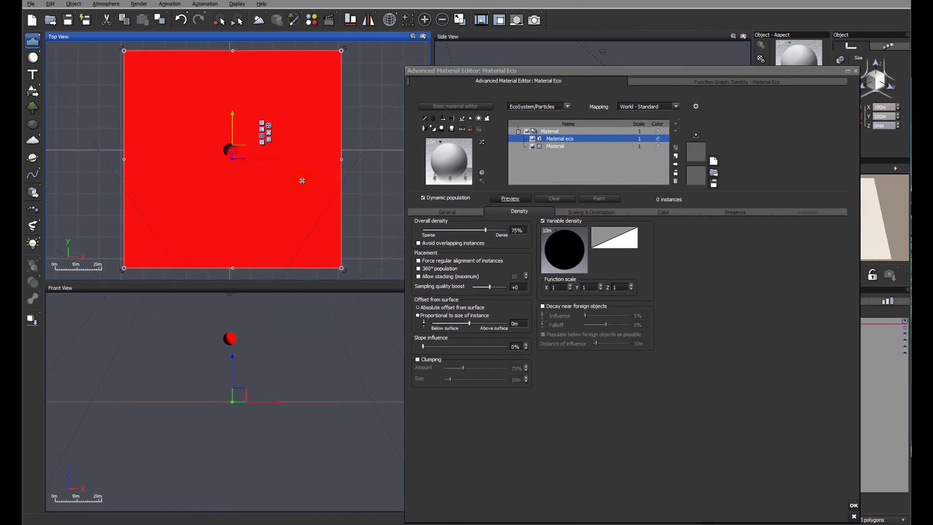
scroll(236, 167, up, 2)
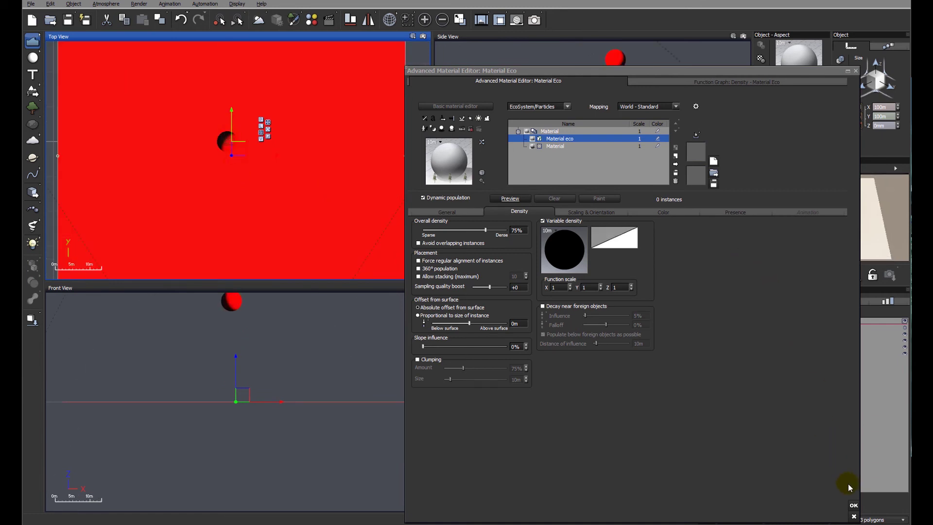
click(854, 507)
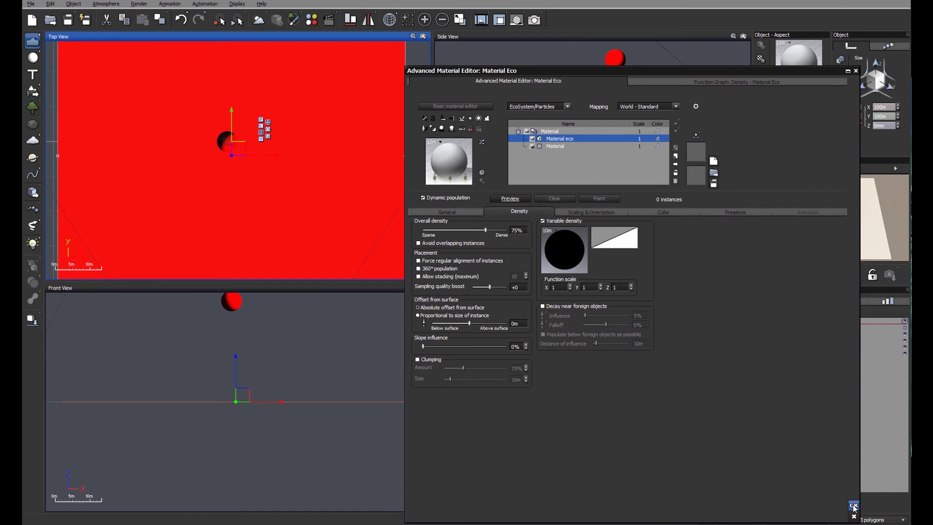
- Drag Sphere2 to the plane's top-left corner in Top View and render the main camera
click(783, 353)
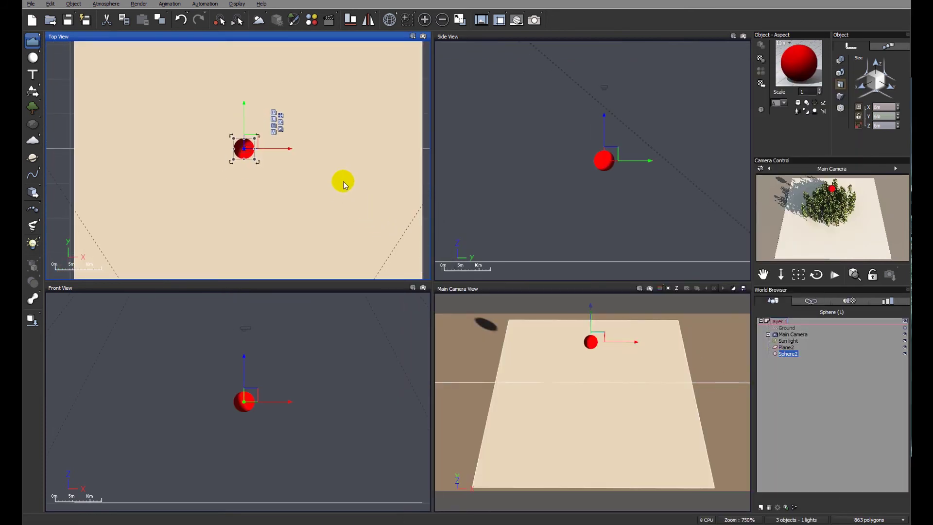
scroll(344, 184, down, 2)
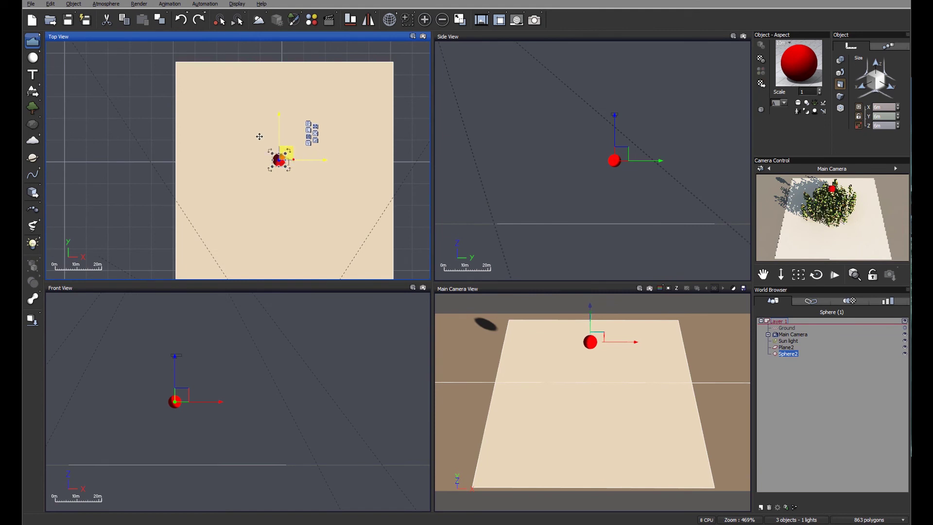
drag(289, 157, 205, 78)
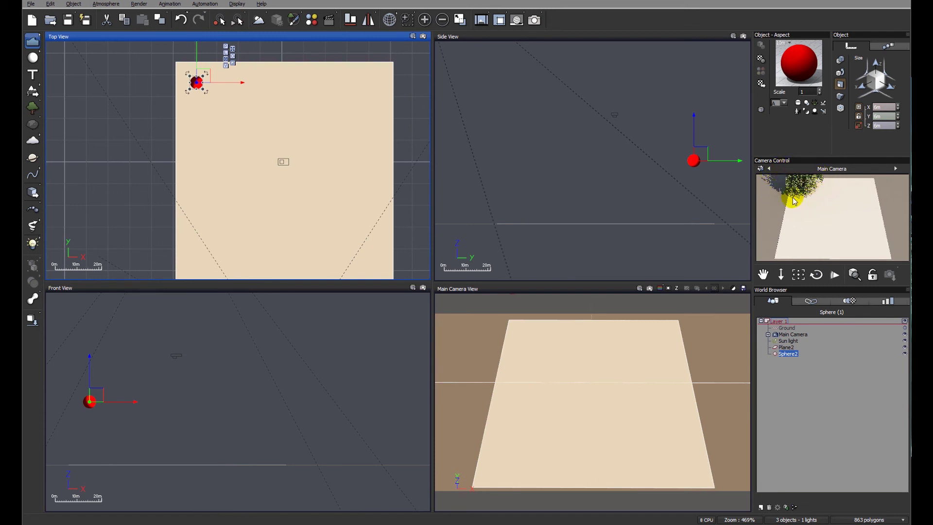
click(535, 24)
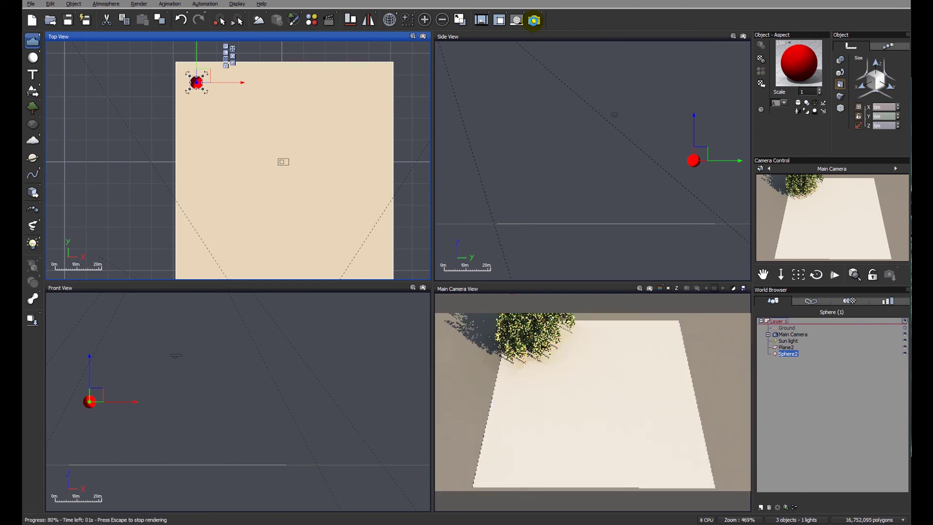
click(572, 395)
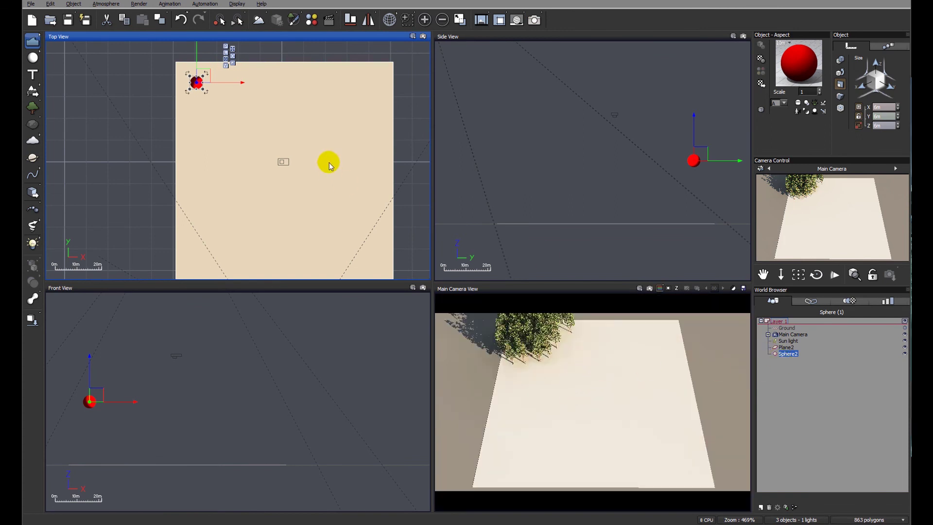
- Drag the sphere to the plane's lower-right corner in Top View and re-render the camera view
right_drag(299, 189, 273, 161)
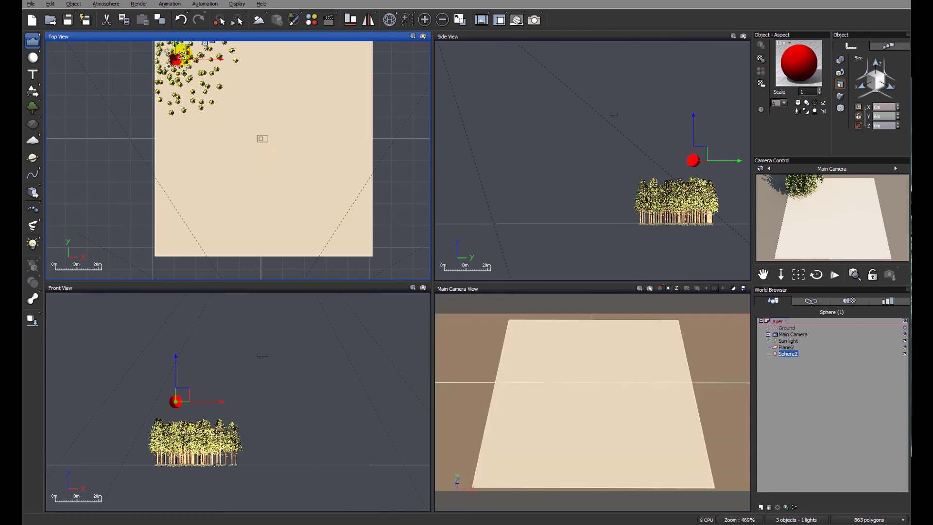
drag(180, 50, 361, 230)
click(535, 21)
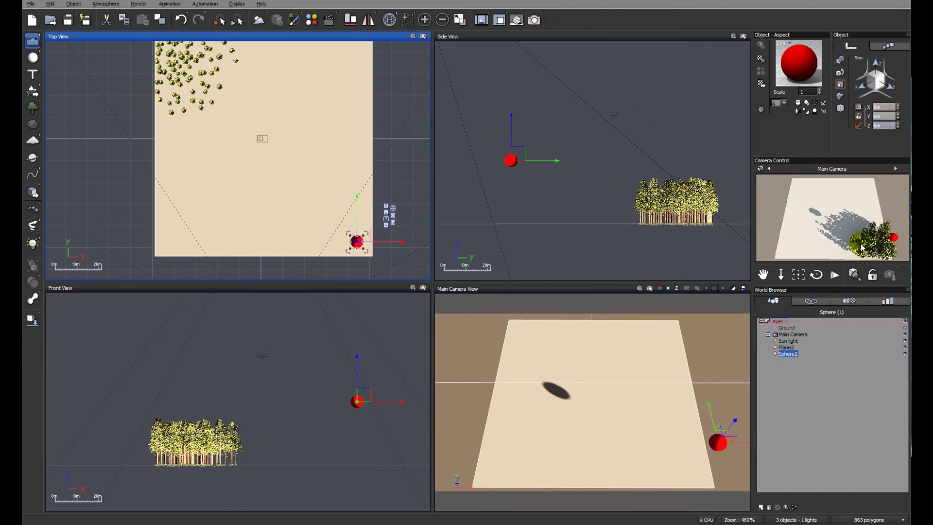
click(534, 21)
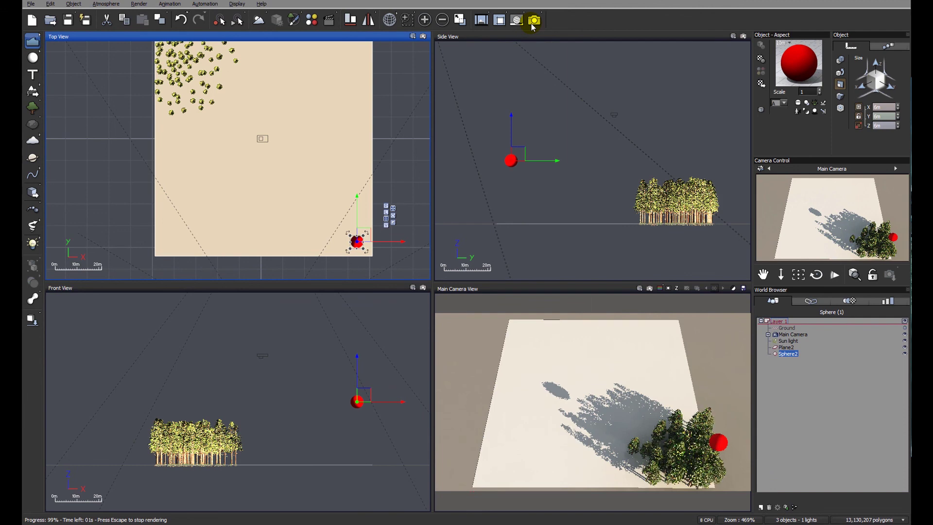
key(ctrl+z)
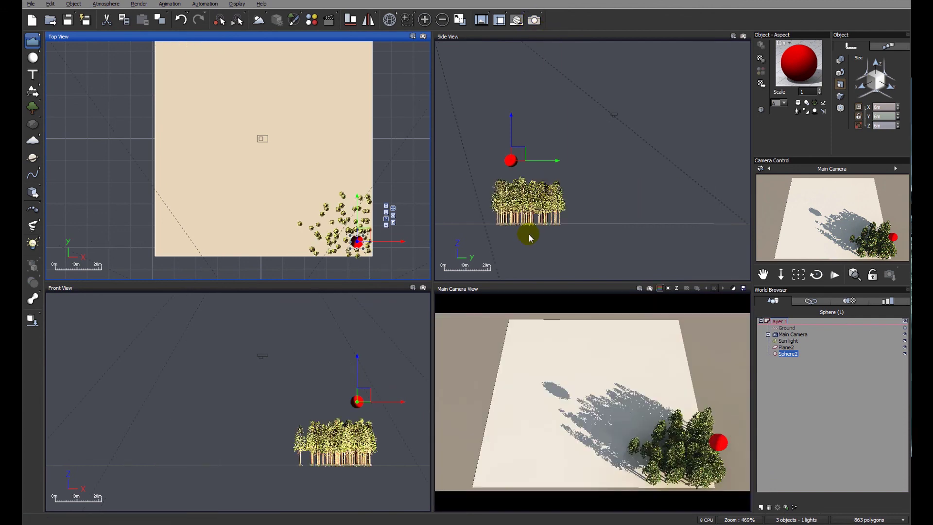